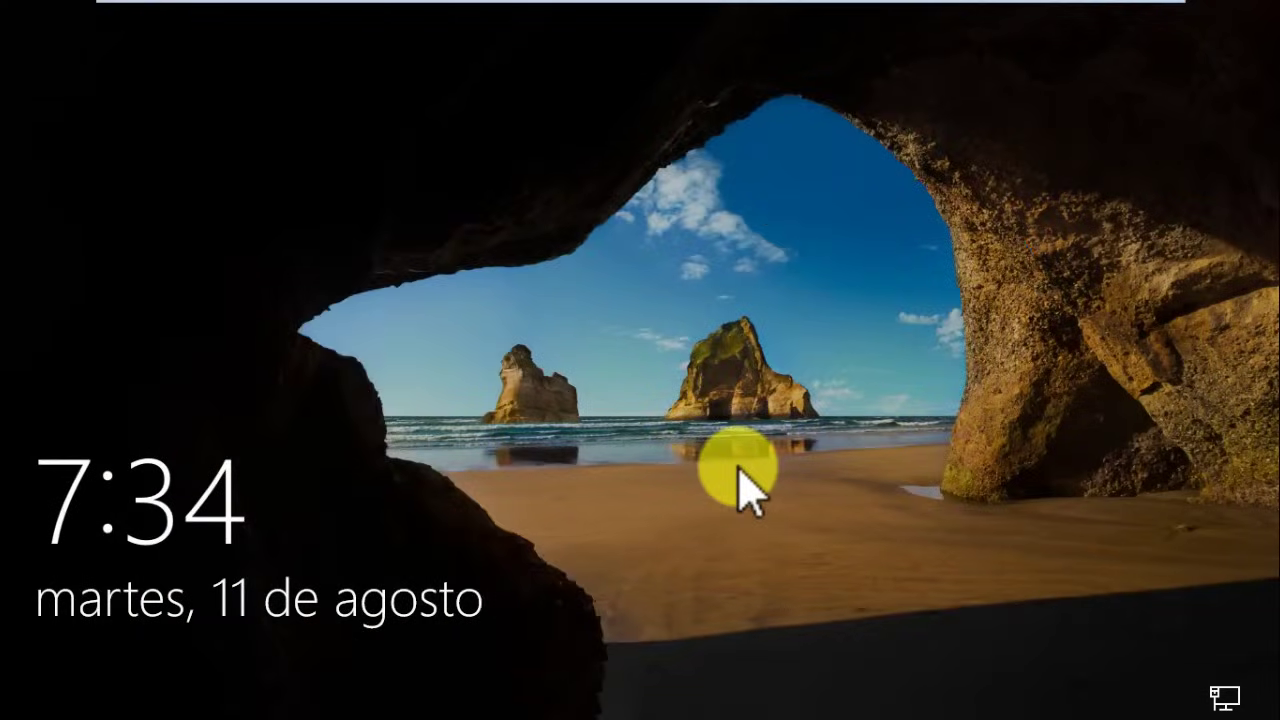
- Dismiss the lock screen and pick the administrator account from the user list
{"action": "left_click", "coordinate": [668, 402]}
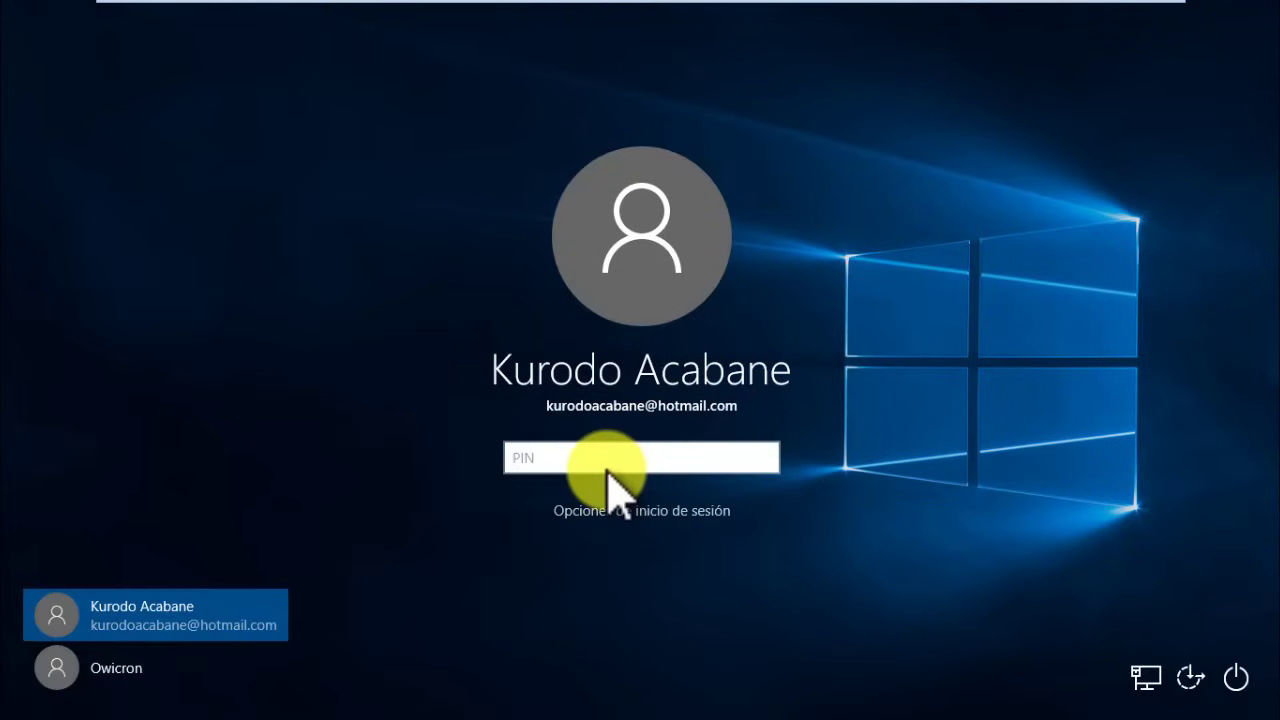
{"action": "left_click", "coordinate": [160, 680]}
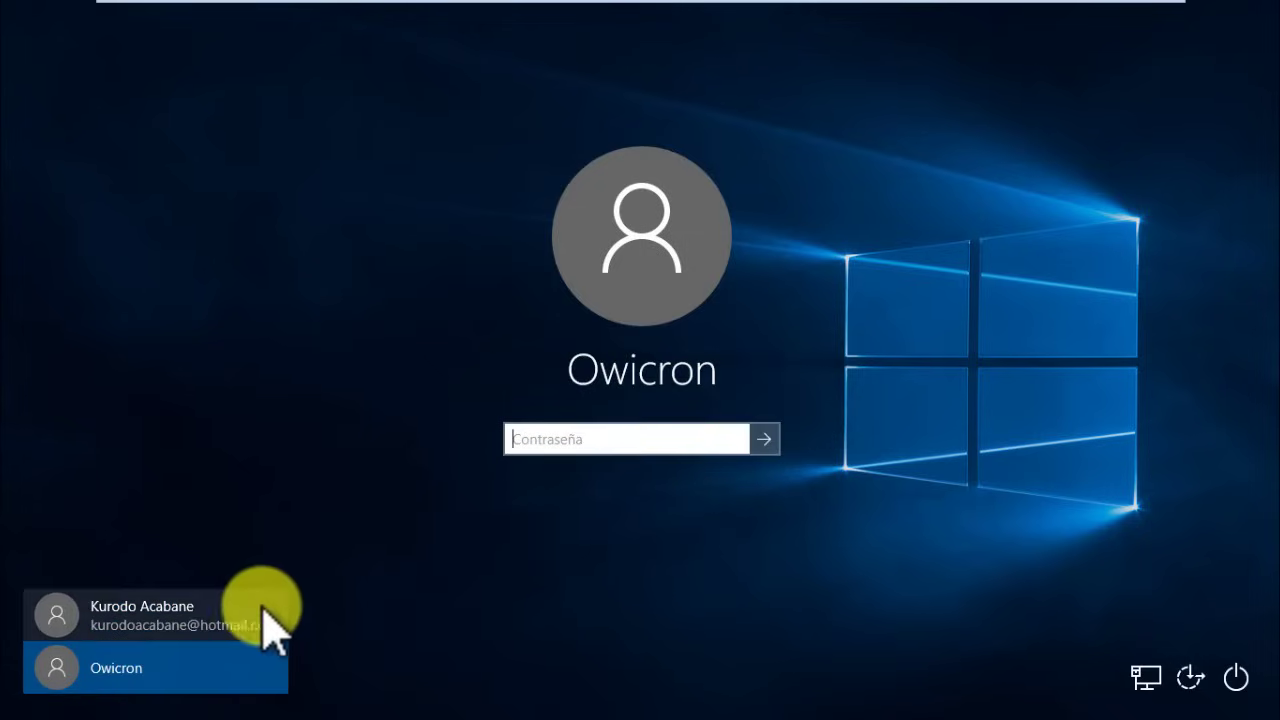
{"action": "left_click", "coordinate": [228, 614]}
{"action": "left_click", "coordinate": [206, 665]}
{"action": "left_click", "coordinate": [206, 623]}
{"action": "left_click", "coordinate": [206, 670]}
{"action": "left_click", "coordinate": [193, 628]}
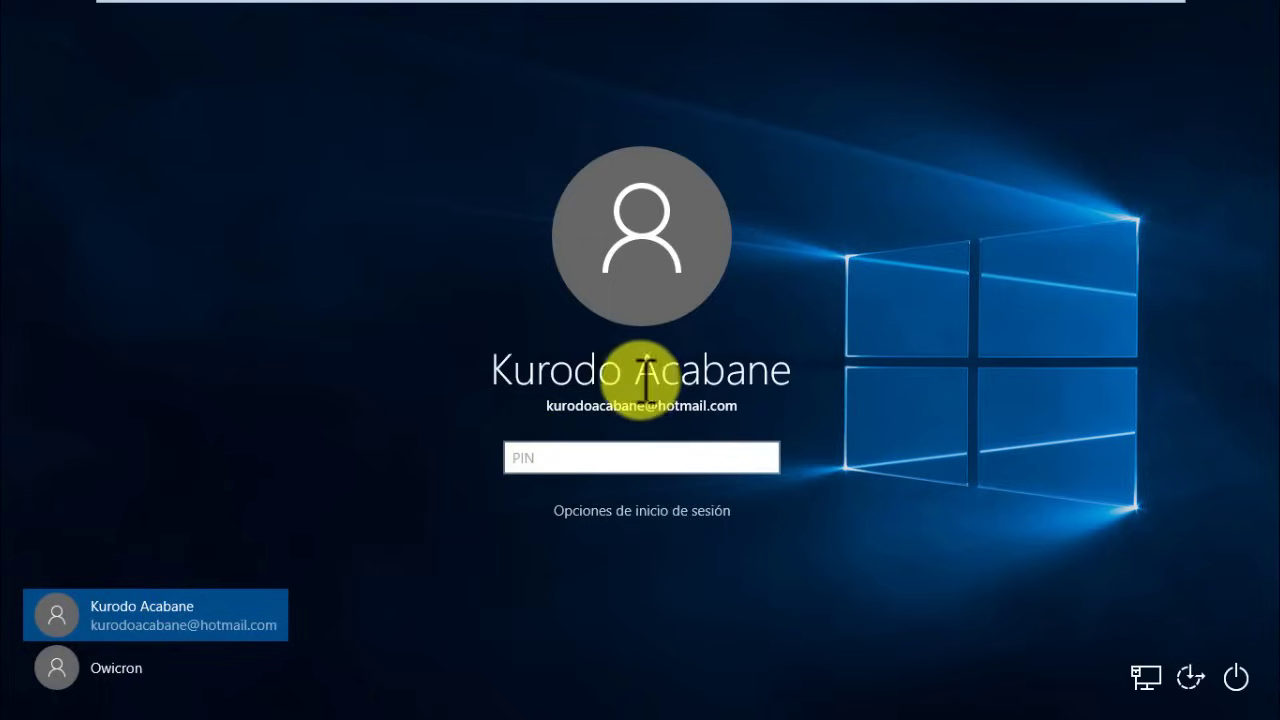
- Sign in to the administrator account by entering its PIN
{"action": "left_click", "coordinate": [150, 672]}
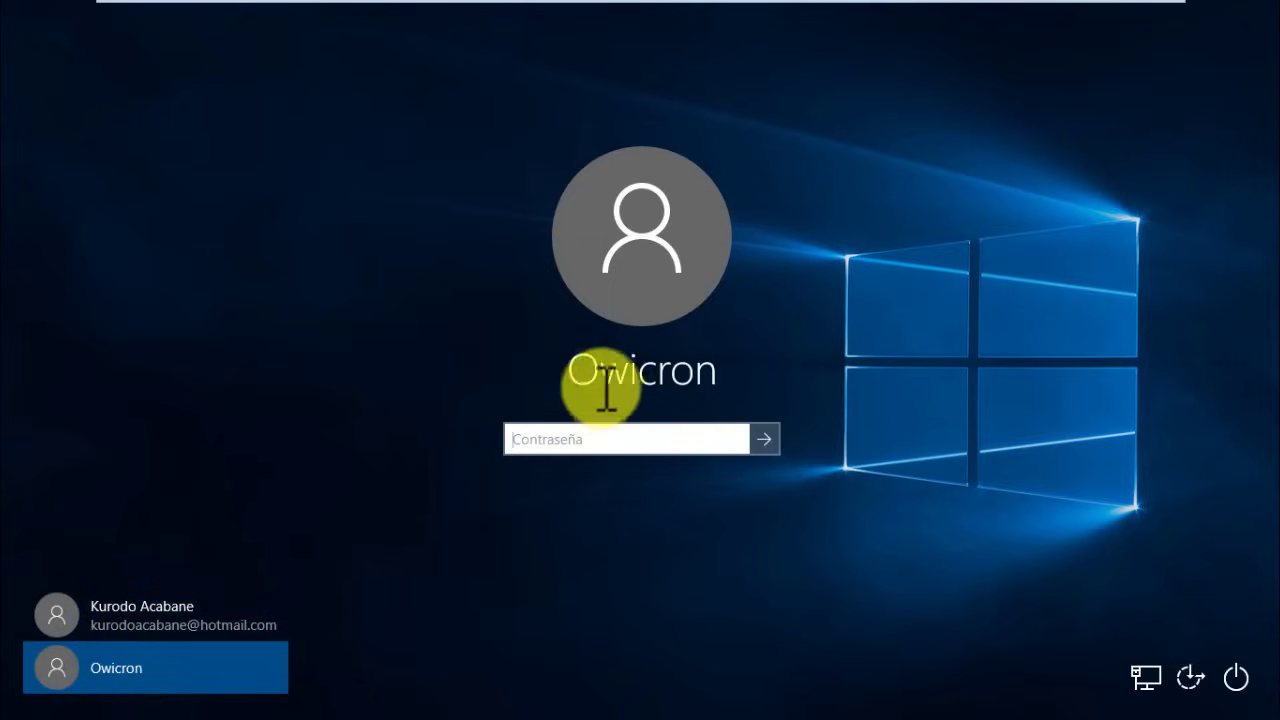
{"action": "left_click", "coordinate": [262, 603]}
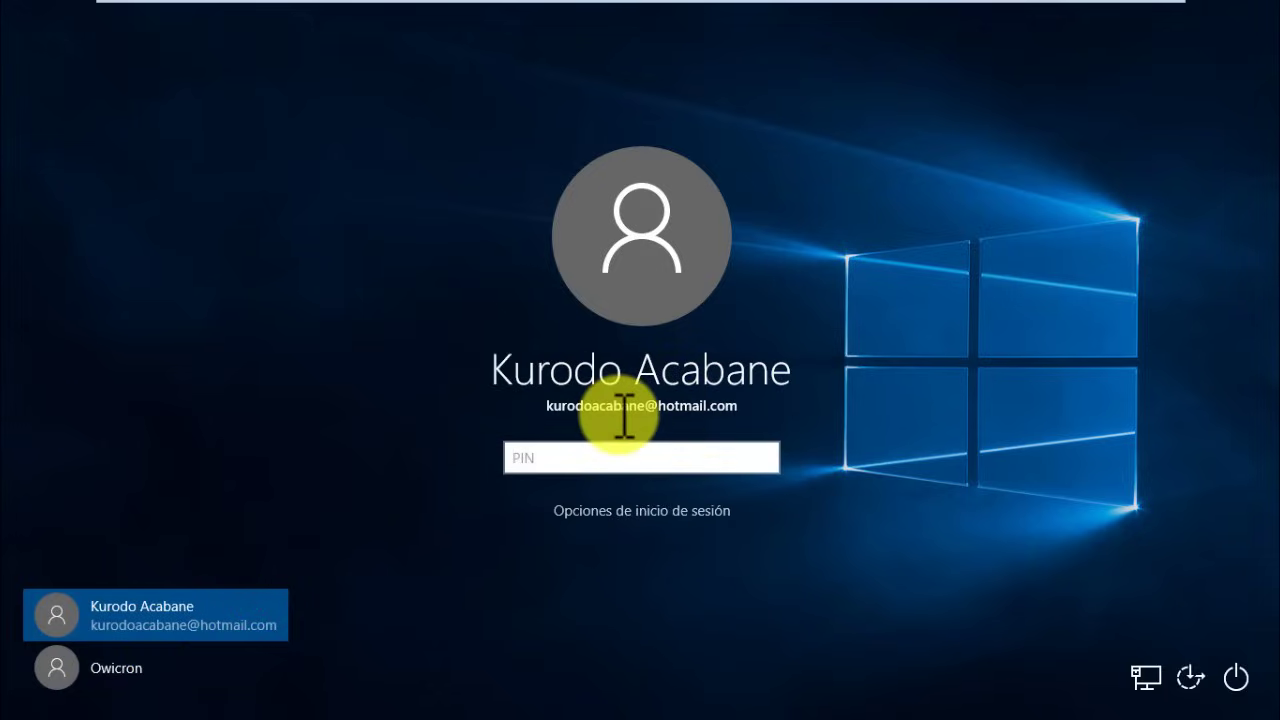
{"action": "type", "text": "1234"}
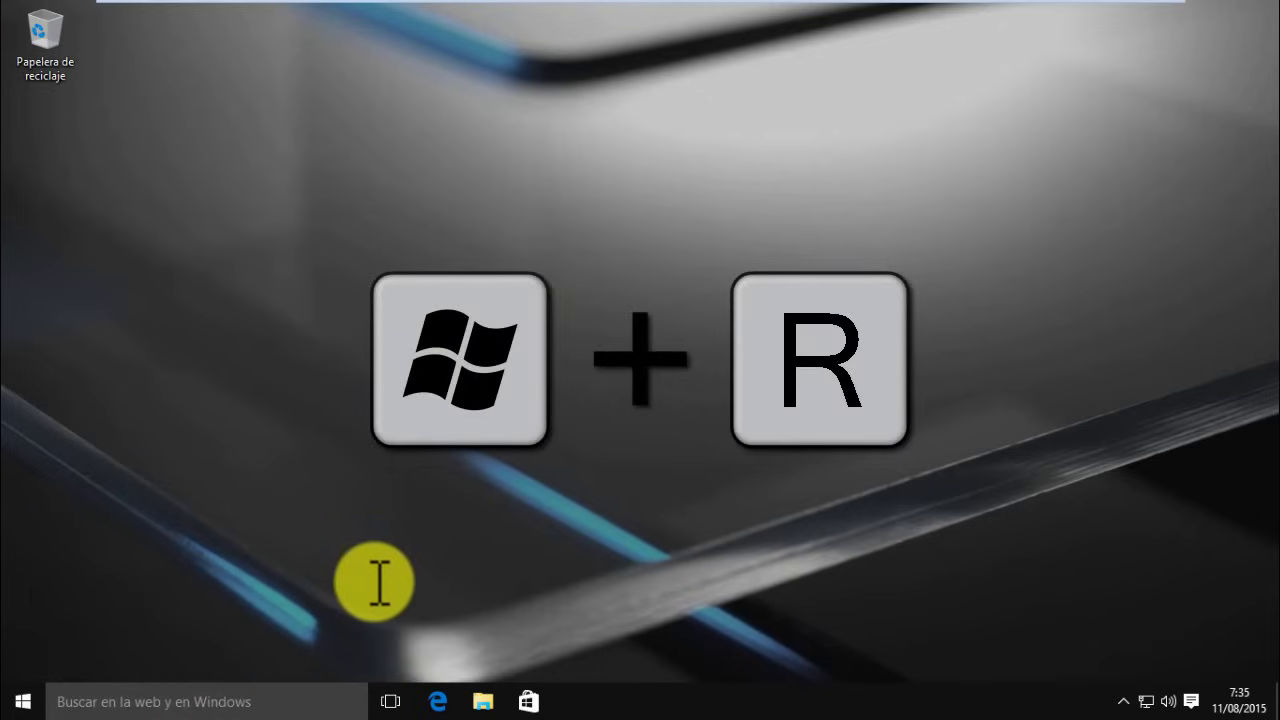
- Run netplwiz from the Run box and centre the Cuentas de usuario window
{"action": "key", "text": "super+r"}
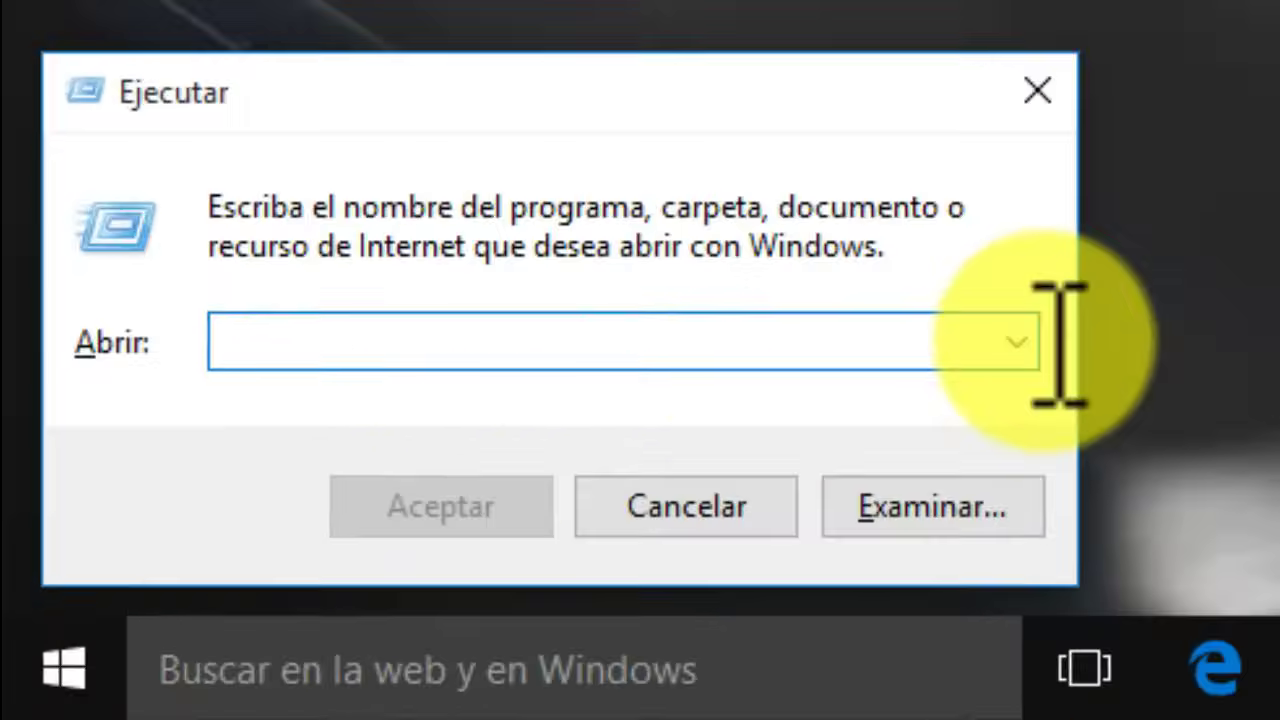
{"action": "type", "text": "netplwiz"}
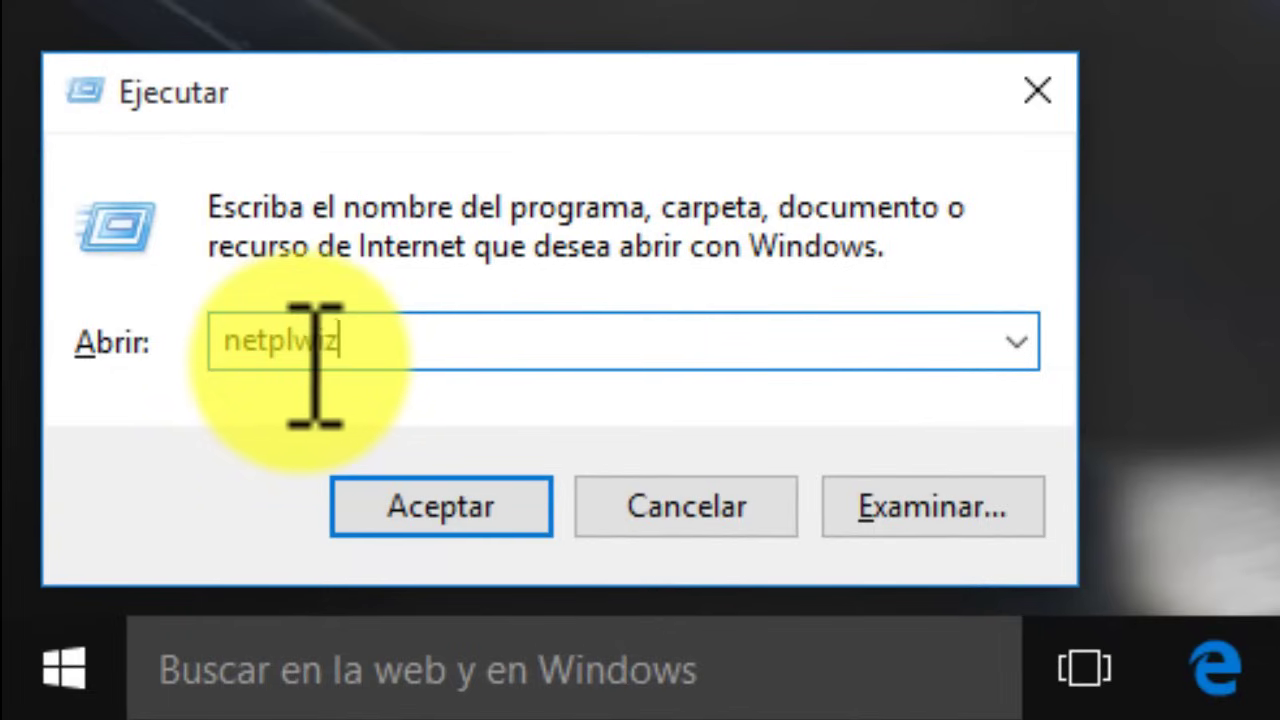
{"action": "left_click_drag", "start_coordinate": [371, 358], "coordinate": [227, 360]}
{"action": "left_click", "coordinate": [372, 342]}
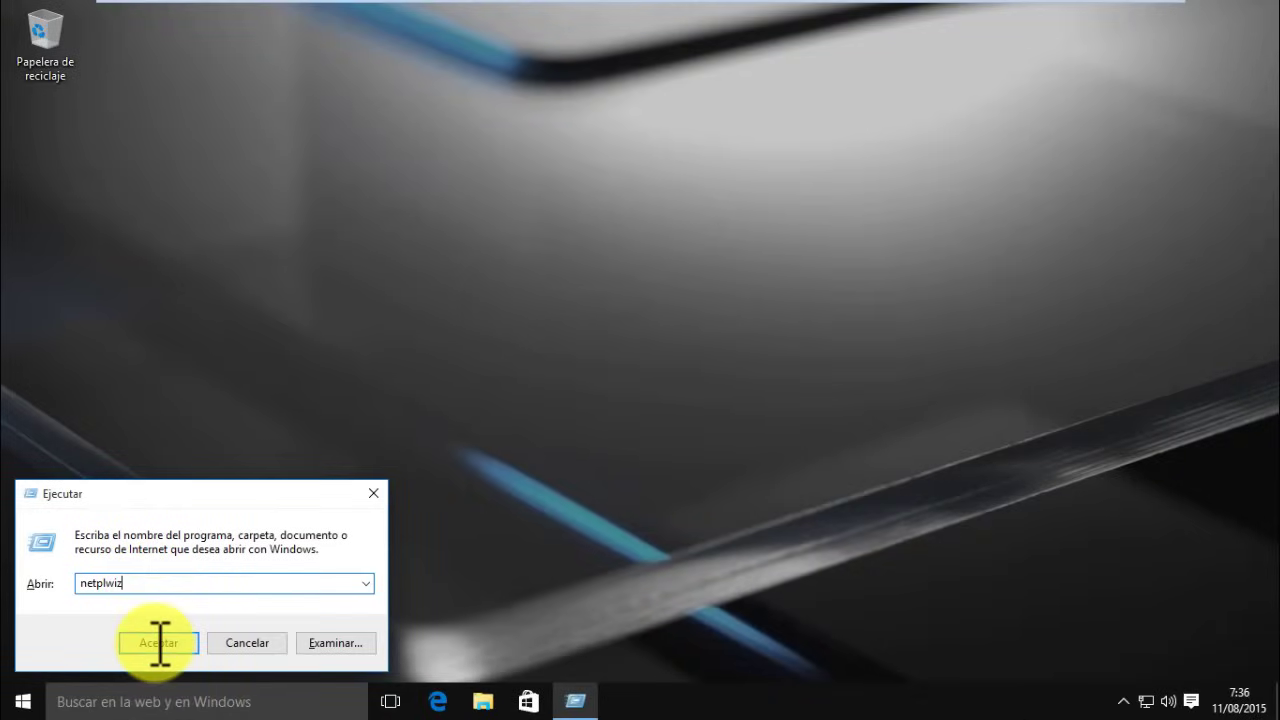
{"action": "left_click", "coordinate": [160, 642]}
{"action": "left_click_drag", "start_coordinate": [294, 113], "coordinate": [575, 91]}
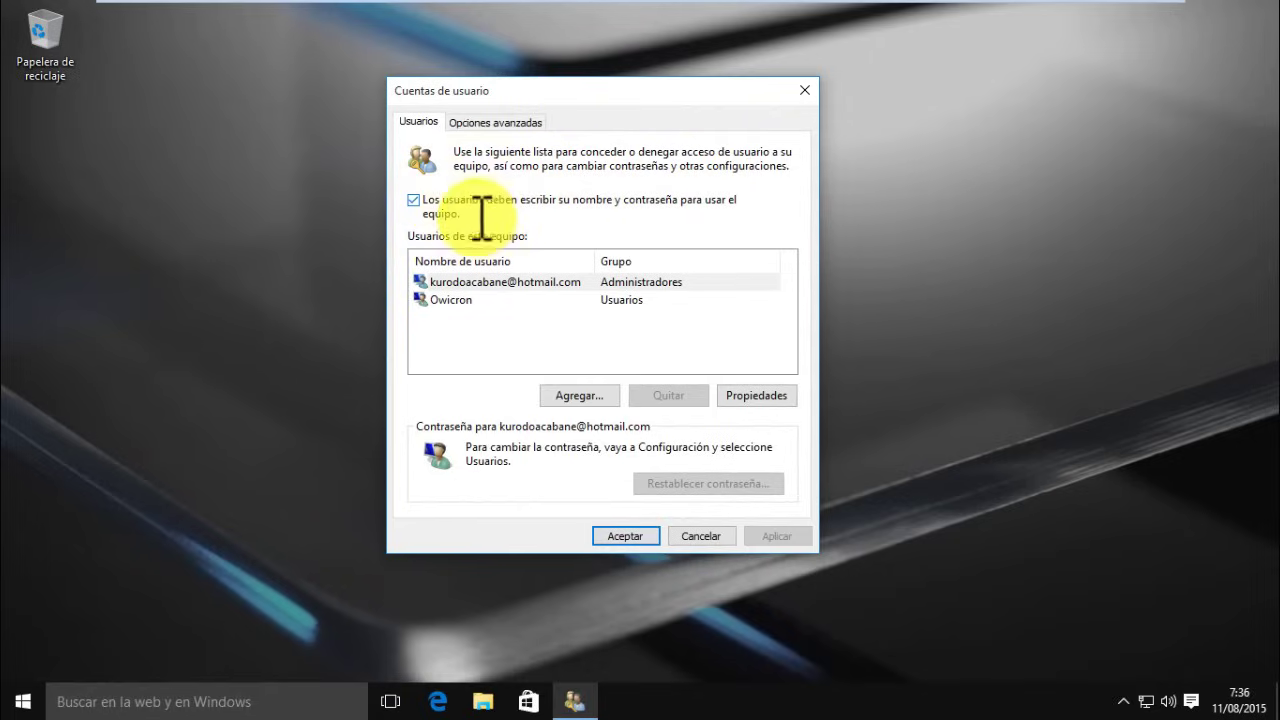
- Uncheck the name-and-password requirement, enter and confirm the auto sign-in password, and close
{"action": "left_click", "coordinate": [420, 200]}
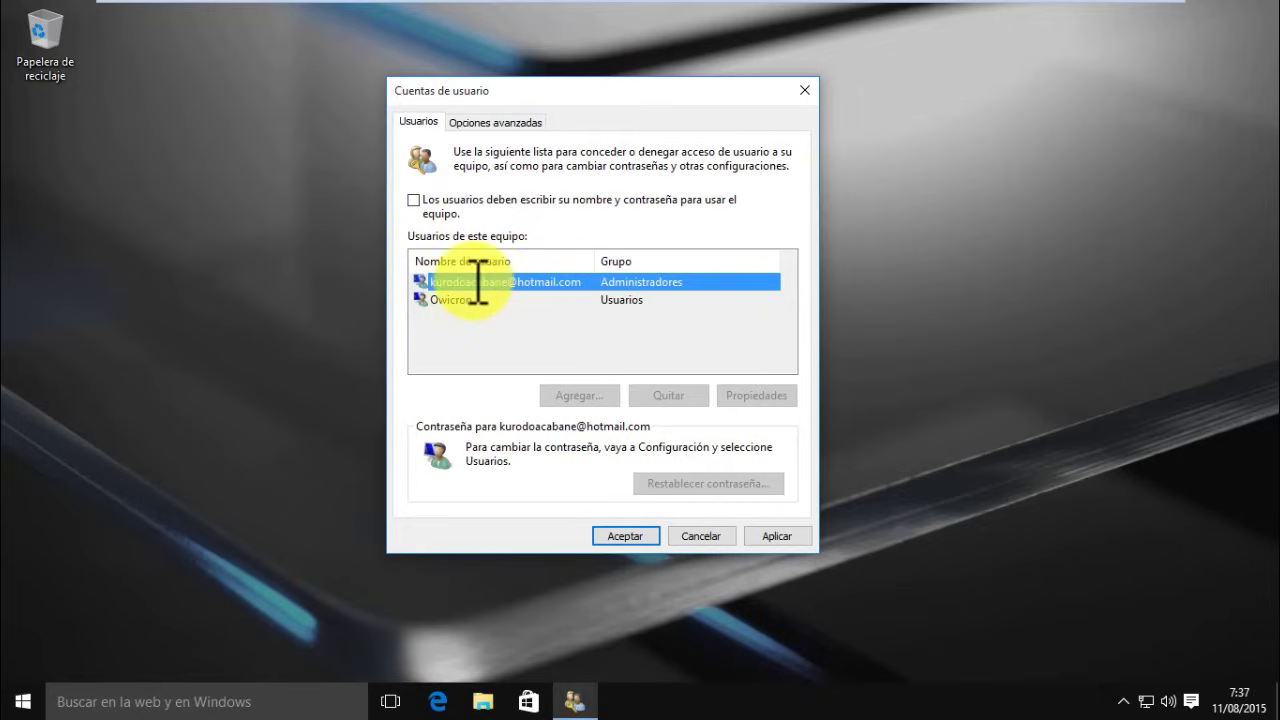
{"action": "left_click", "coordinate": [791, 539]}
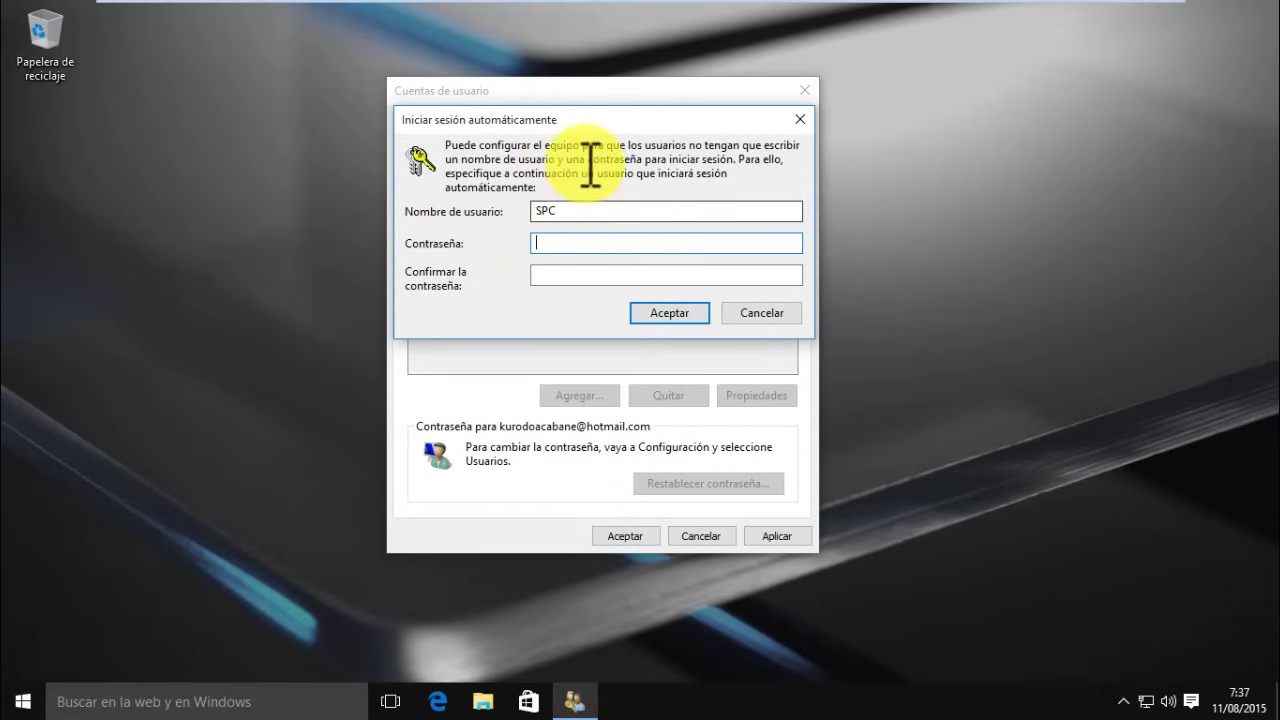
{"action": "type", "text": "******"}
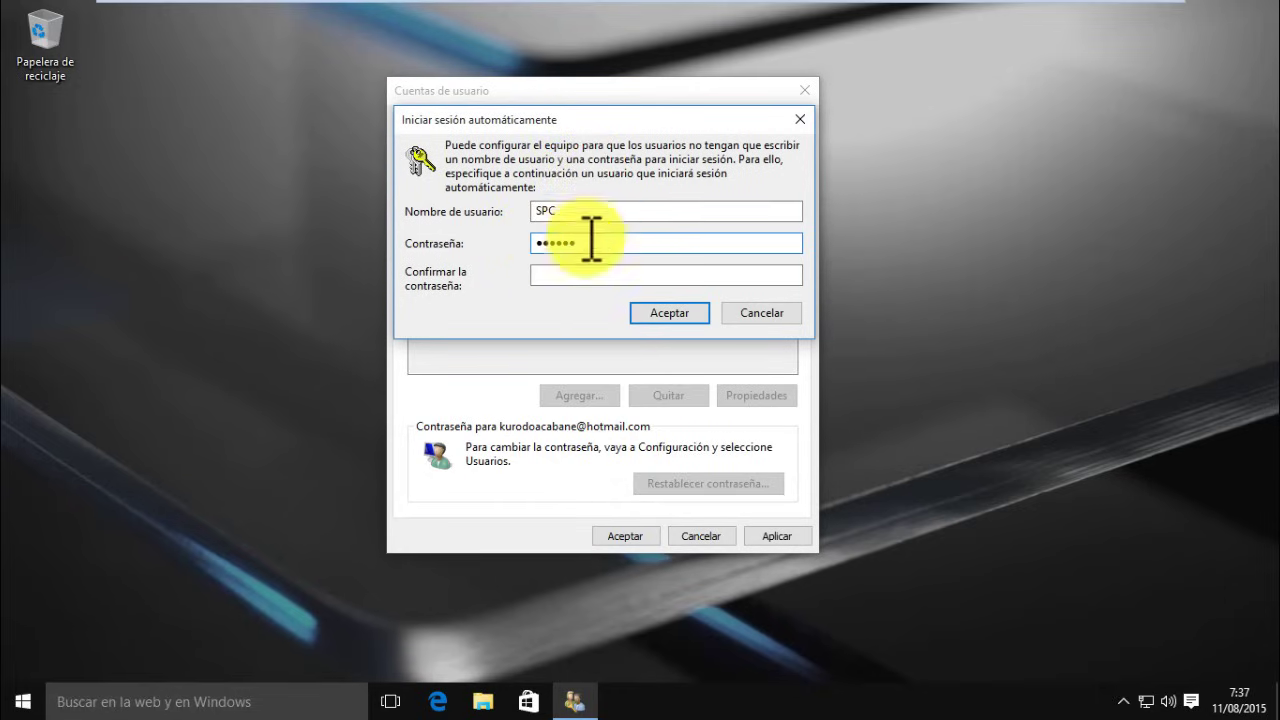
{"action": "left_click", "coordinate": [574, 276]}
{"action": "type", "text": "******"}
{"action": "left_click", "coordinate": [665, 312]}
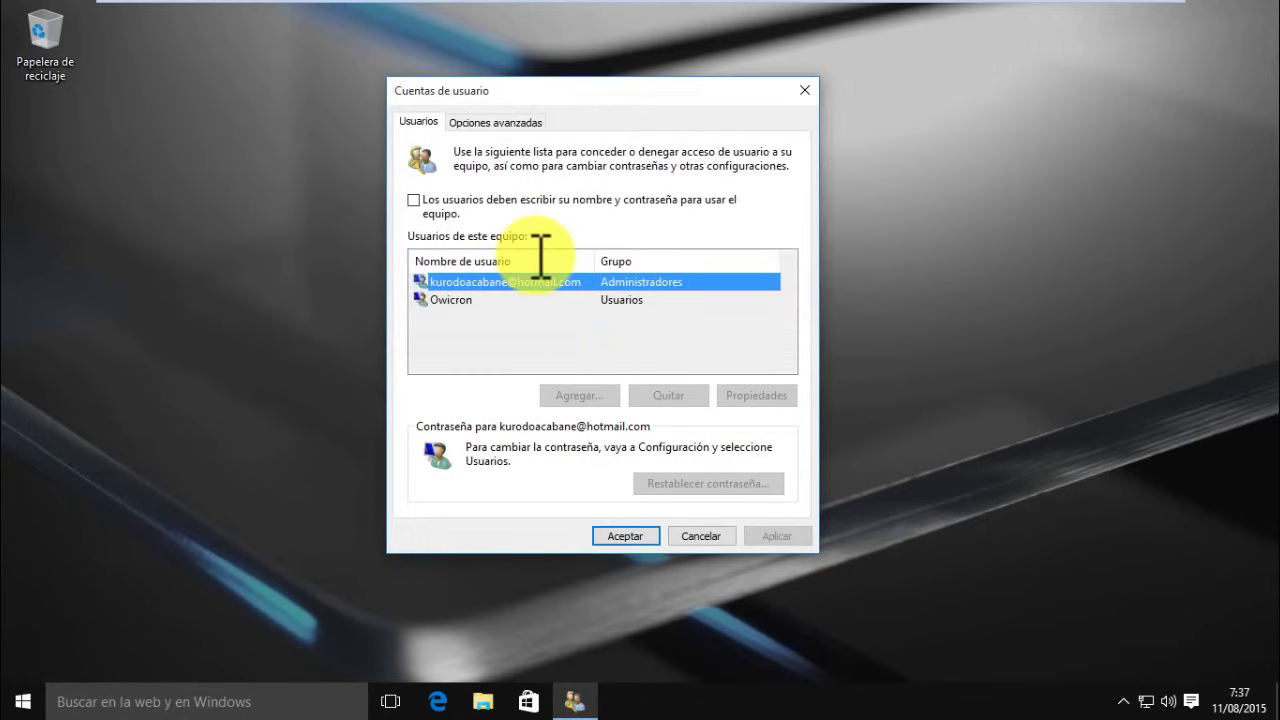
{"action": "left_click", "coordinate": [641, 537]}
{"action": "left_click", "coordinate": [22, 700]}
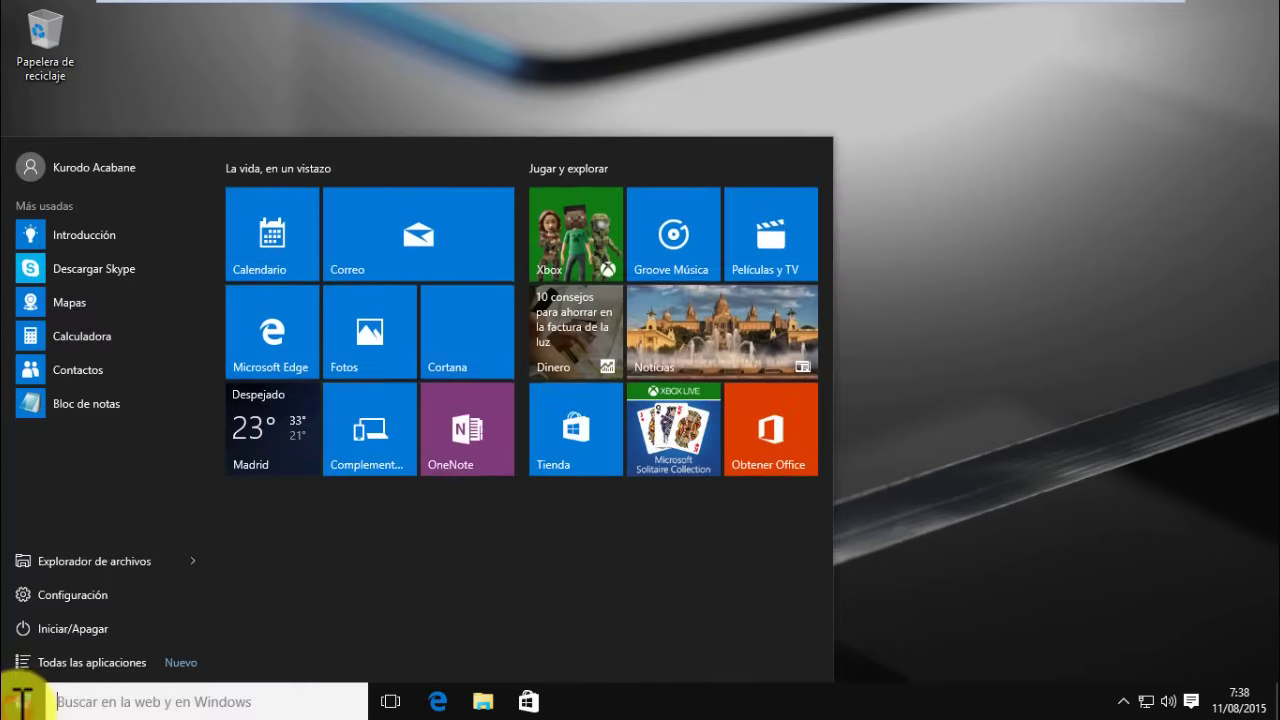
{"action": "left_click", "coordinate": [94, 177]}
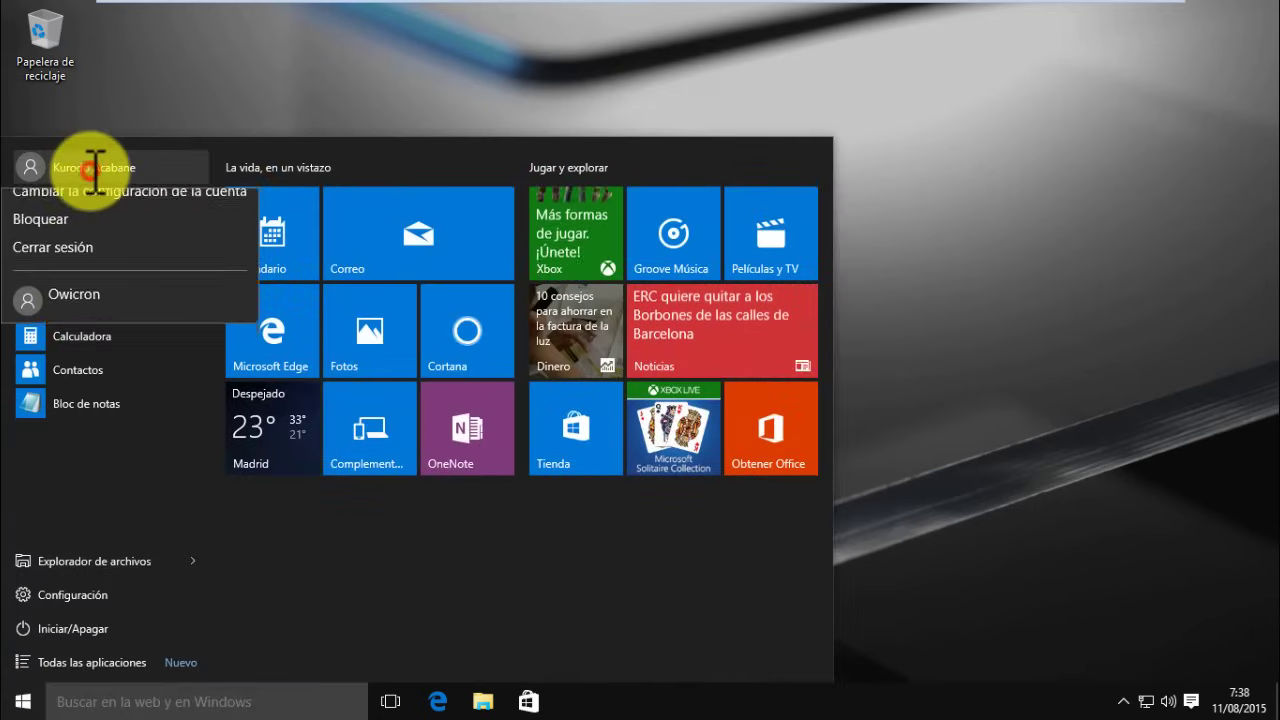
{"action": "left_click", "coordinate": [80, 260]}
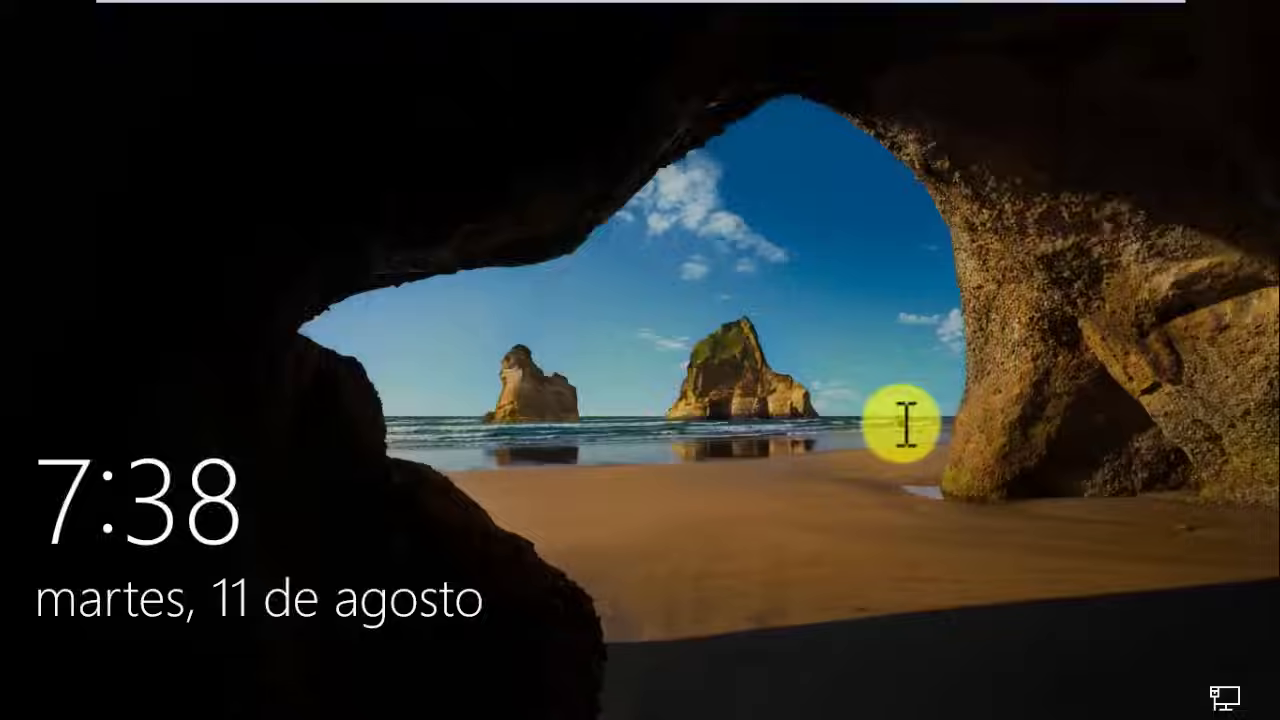
{"action": "left_click", "coordinate": [903, 423]}
{"action": "left_click", "coordinate": [117, 668]}
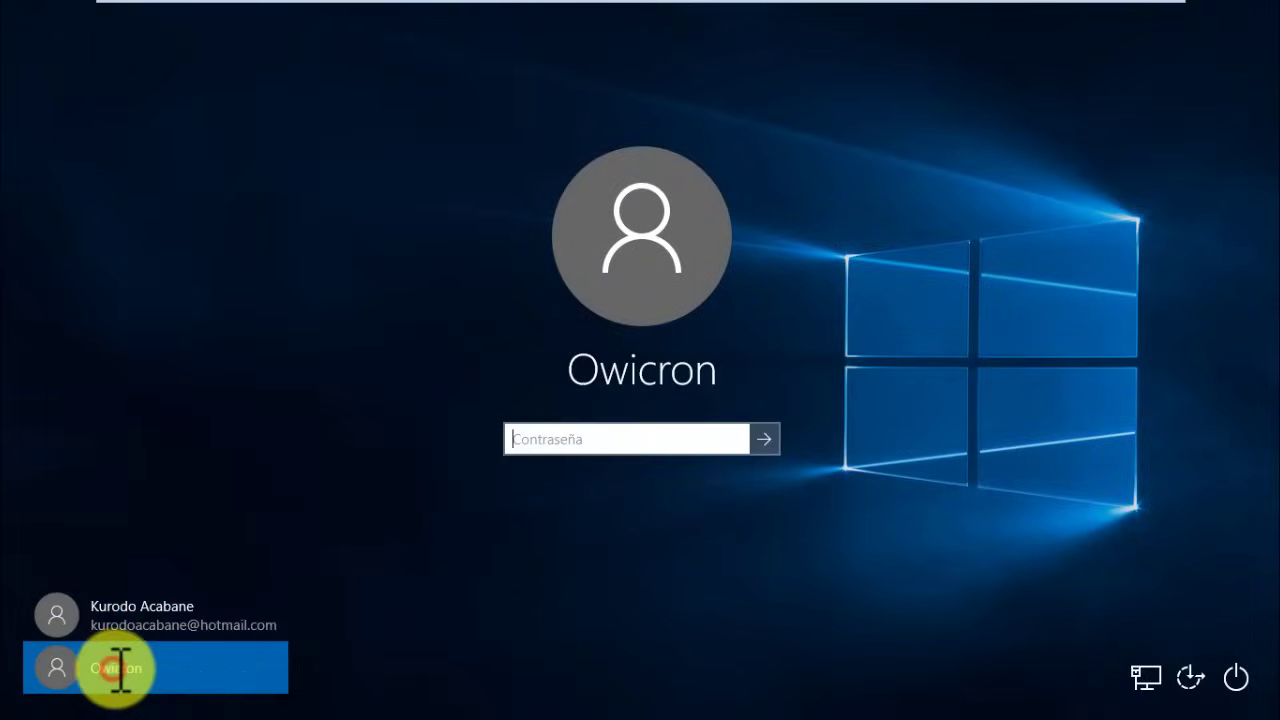
{"action": "left_click", "coordinate": [553, 442]}
{"action": "key", "text": "Return"}
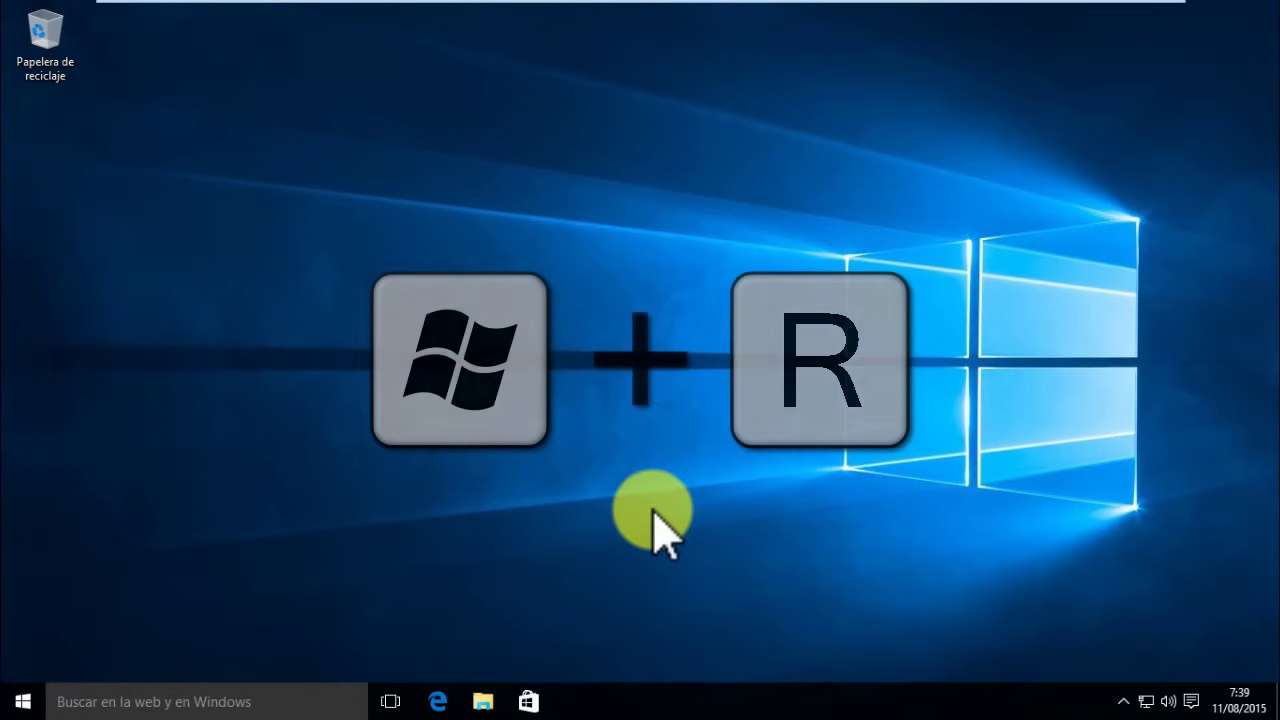
- Launch netplwiz again from the Run box and approve the permission prompt
{"action": "key", "text": "super+r"}
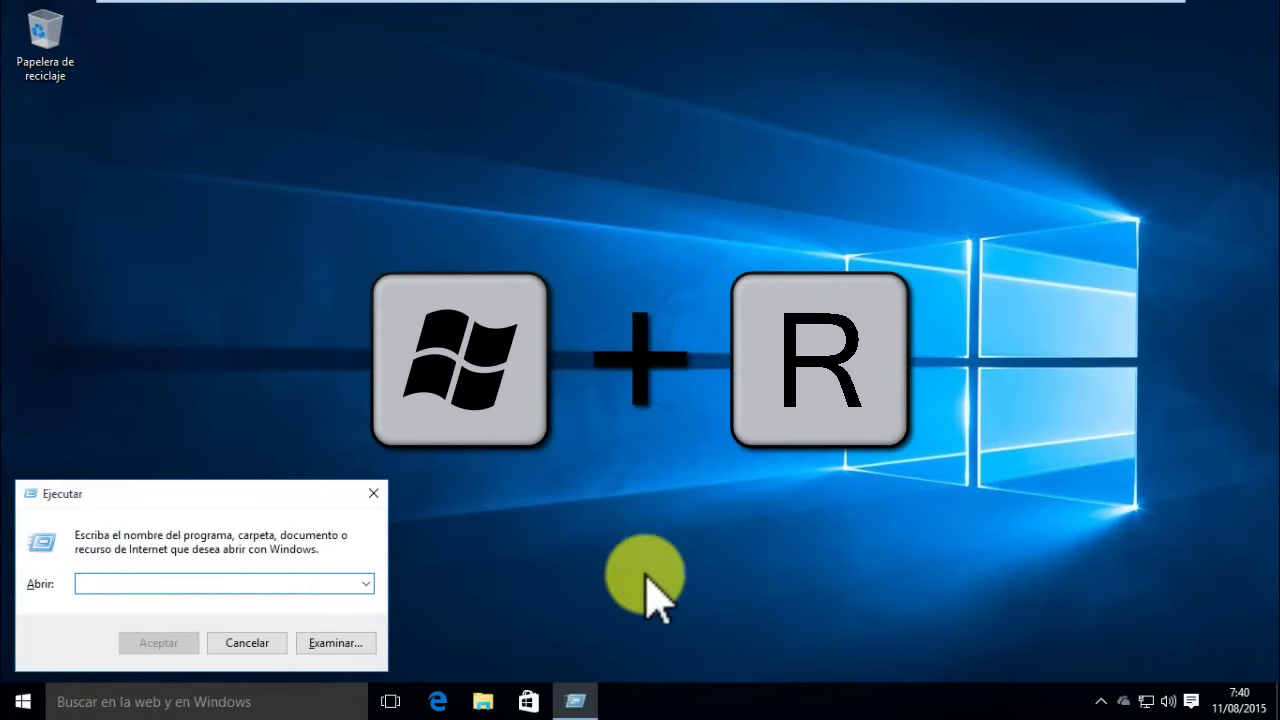
{"action": "left_click", "coordinate": [252, 584]}
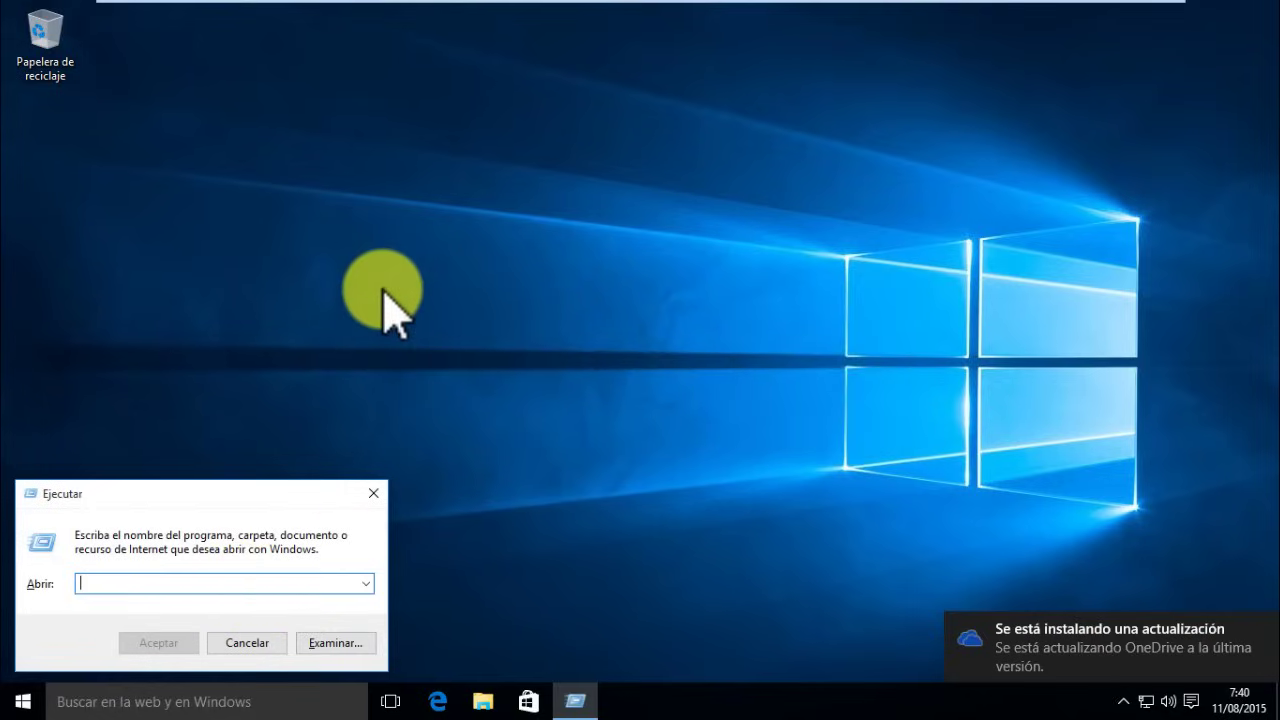
{"action": "type", "text": "netplwiz"}
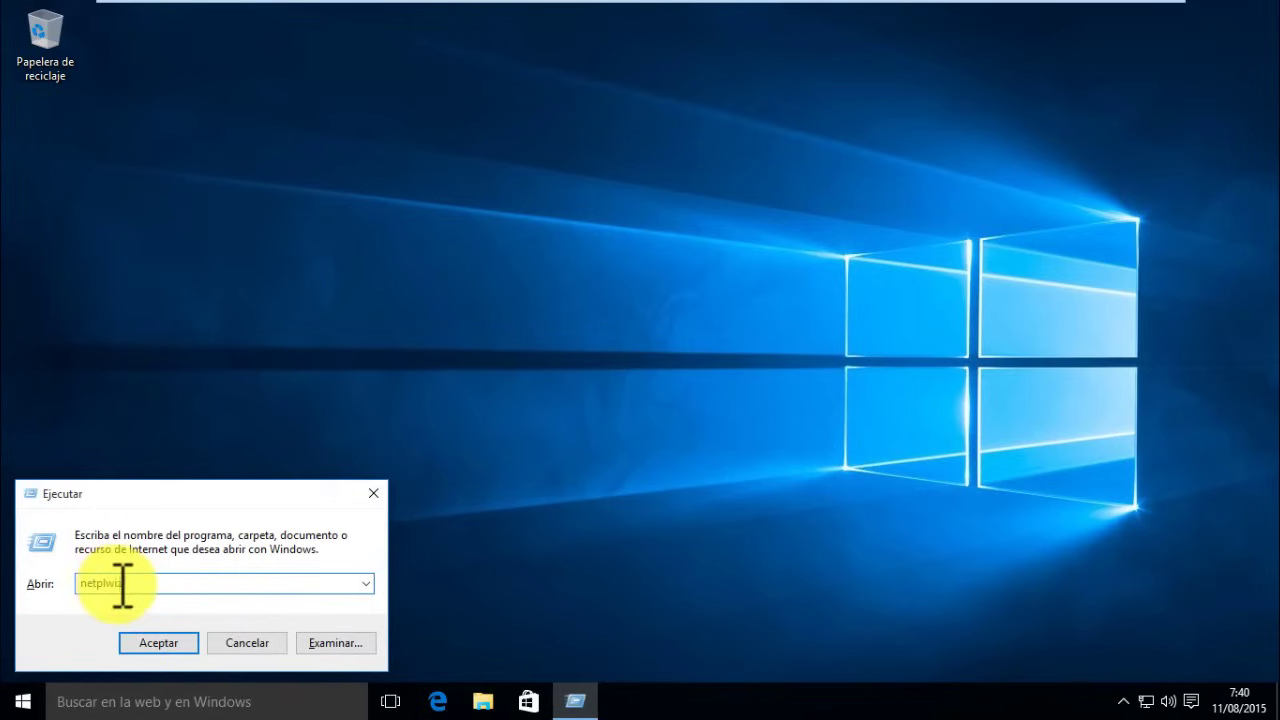
{"action": "left_click", "coordinate": [168, 645]}
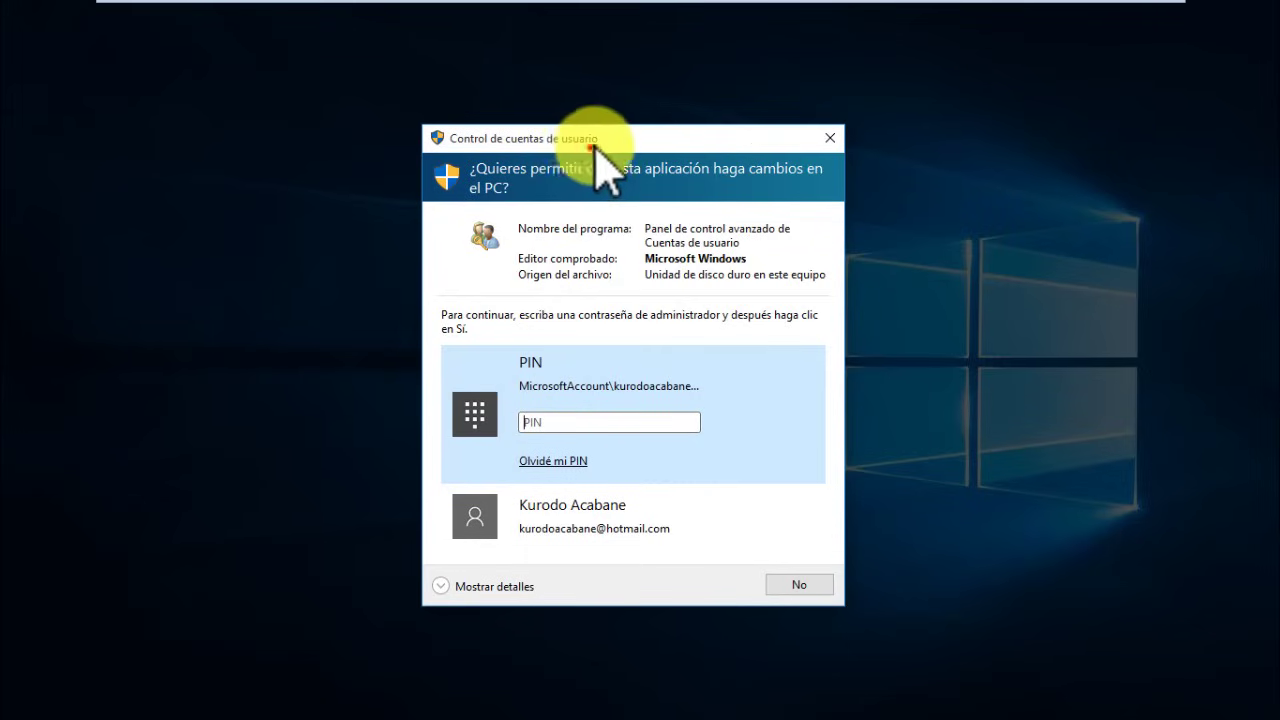
{"action": "left_click_drag", "start_coordinate": [595, 143], "coordinate": [621, 109]}
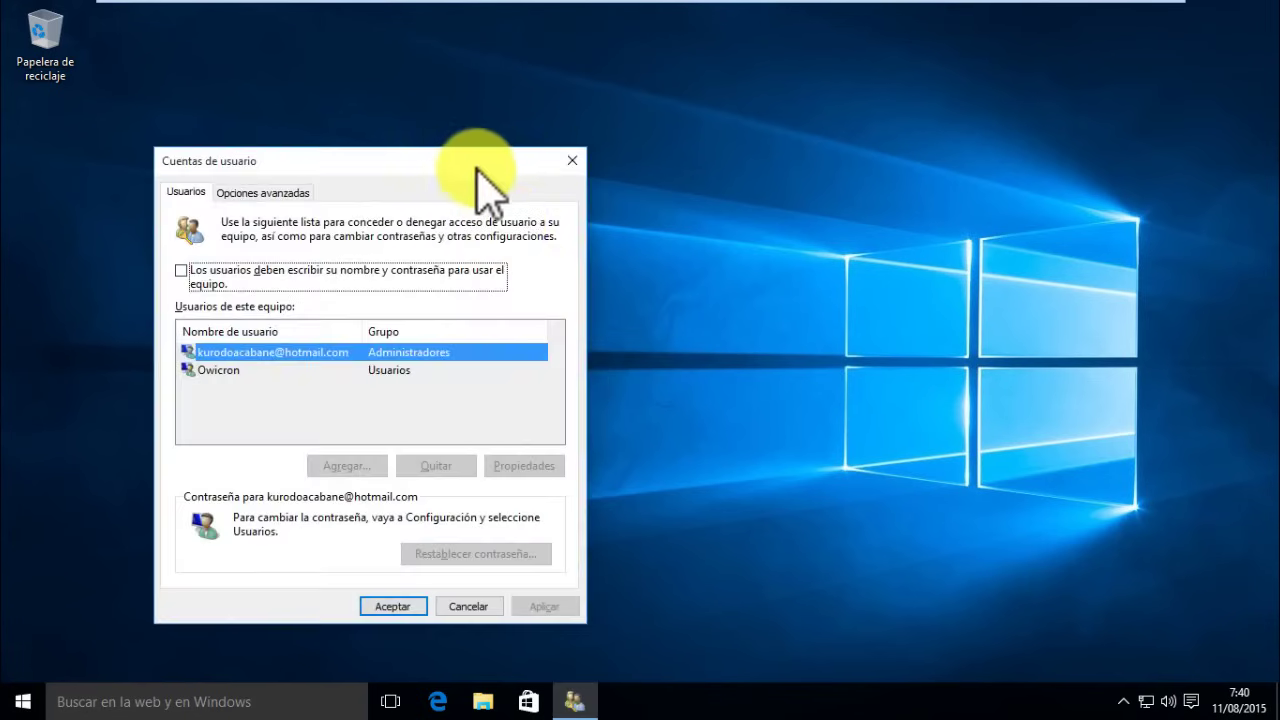
- Select Owicron and uncheck 'Los usuarios deben escribir su nombre y contraseña'
{"action": "left_click_drag", "start_coordinate": [465, 163], "coordinate": [669, 114]}
{"action": "left_click", "coordinate": [384, 221]}
{"action": "left_click", "coordinate": [416, 320]}
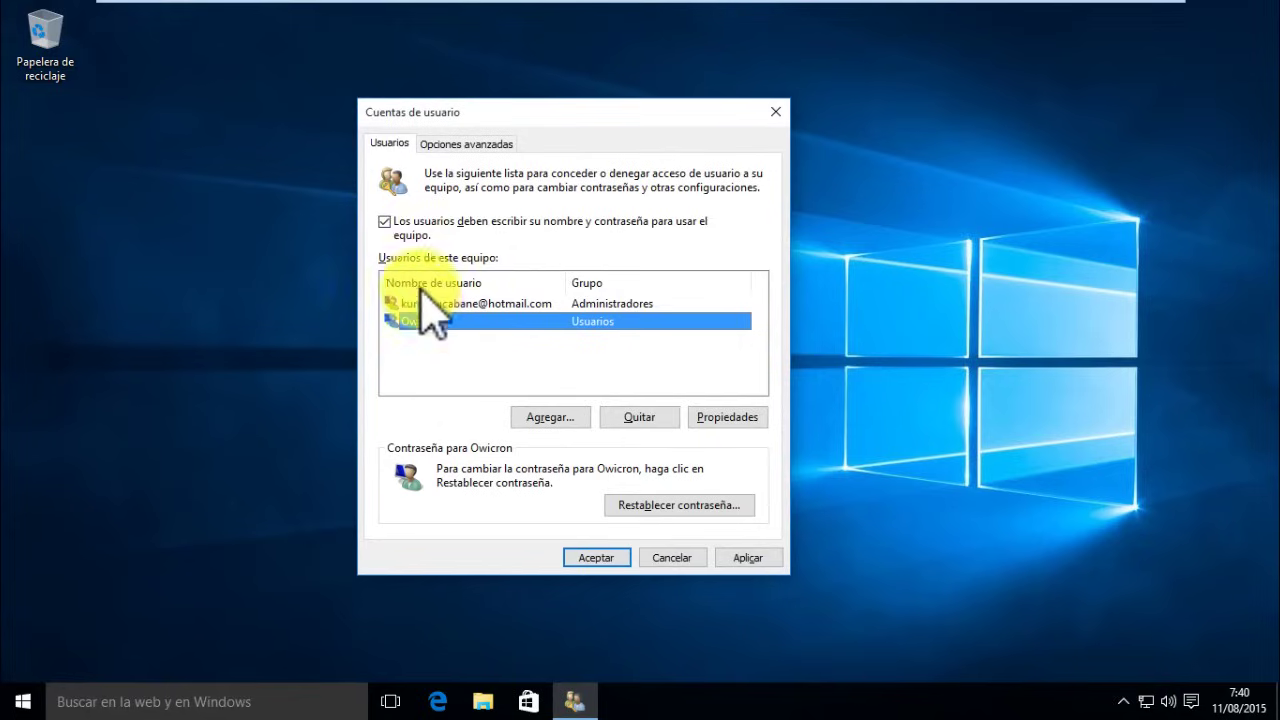
{"action": "left_click", "coordinate": [385, 222]}
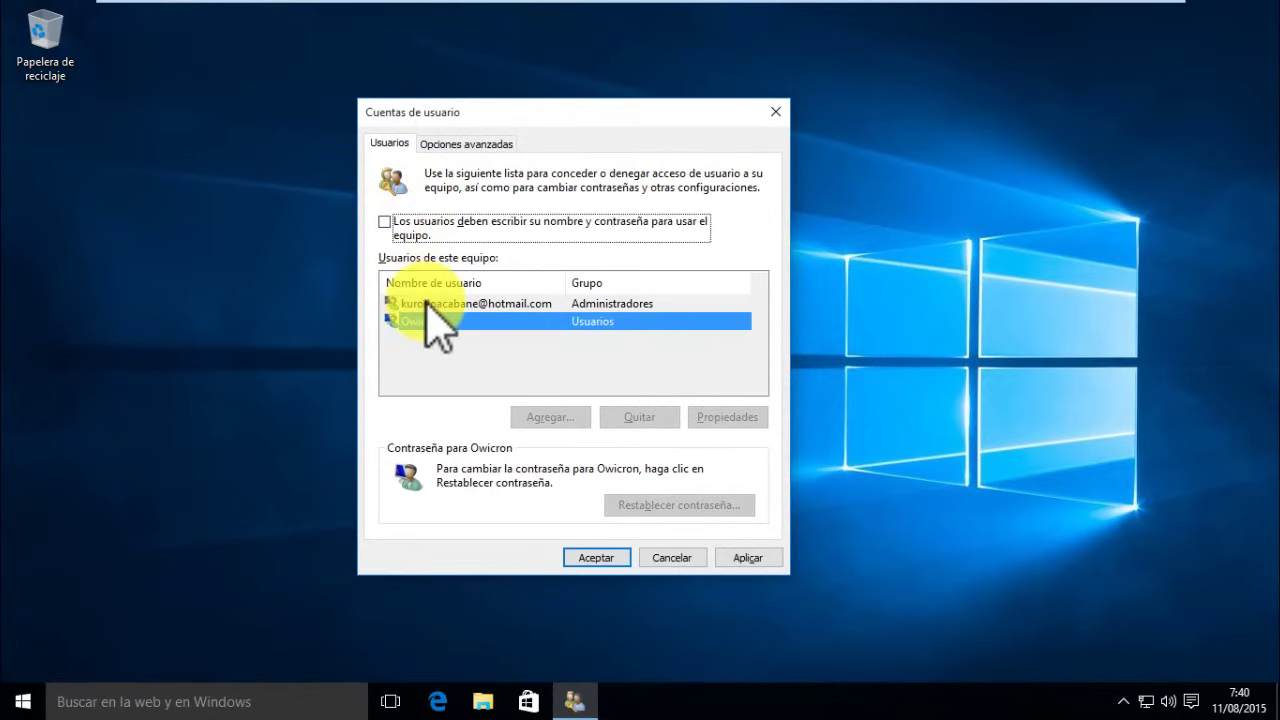
{"action": "left_click", "coordinate": [385, 222]}
{"action": "left_click", "coordinate": [422, 303]}
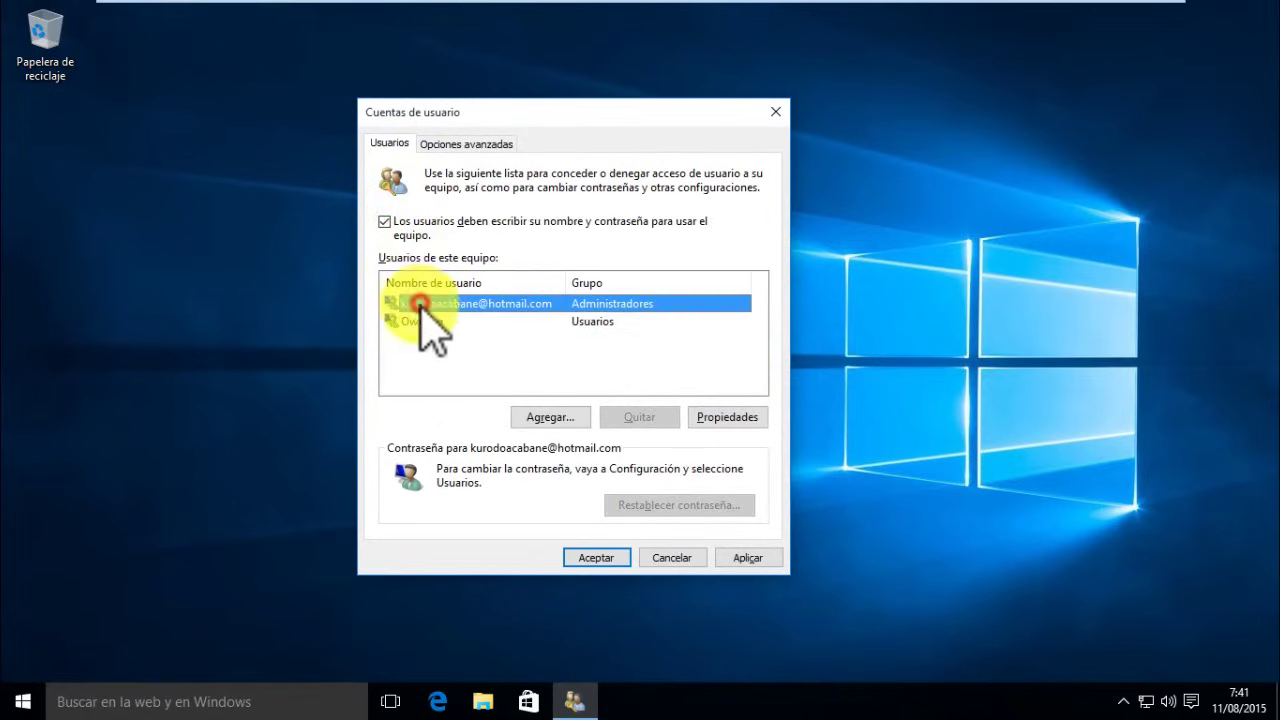
{"action": "left_click", "coordinate": [385, 222]}
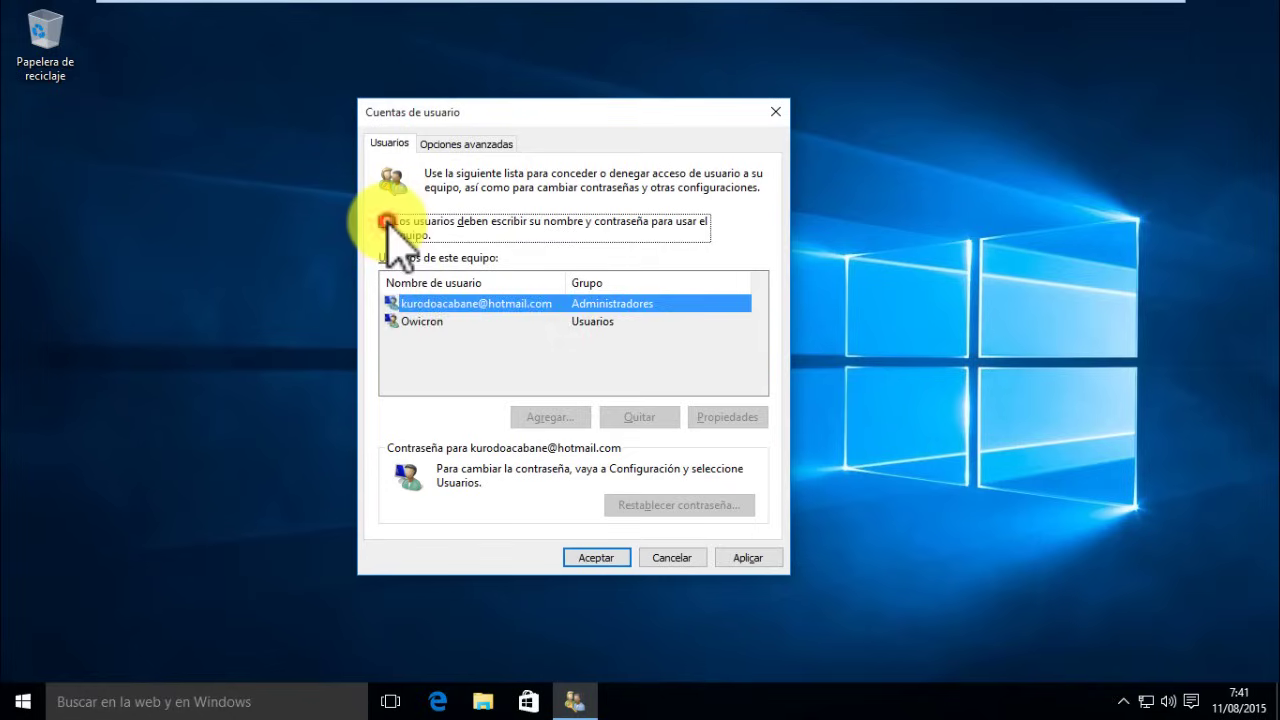
{"action": "left_click", "coordinate": [385, 222]}
{"action": "left_click", "coordinate": [416, 321]}
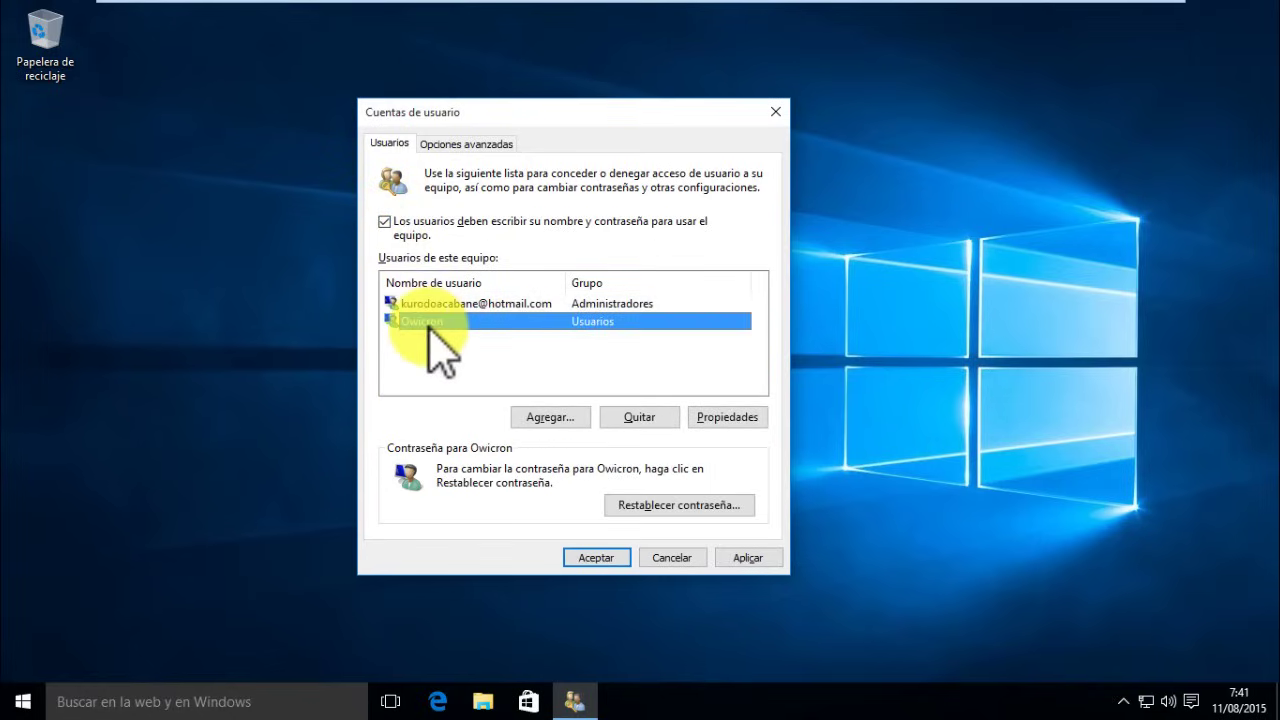
{"action": "left_click", "coordinate": [385, 222]}
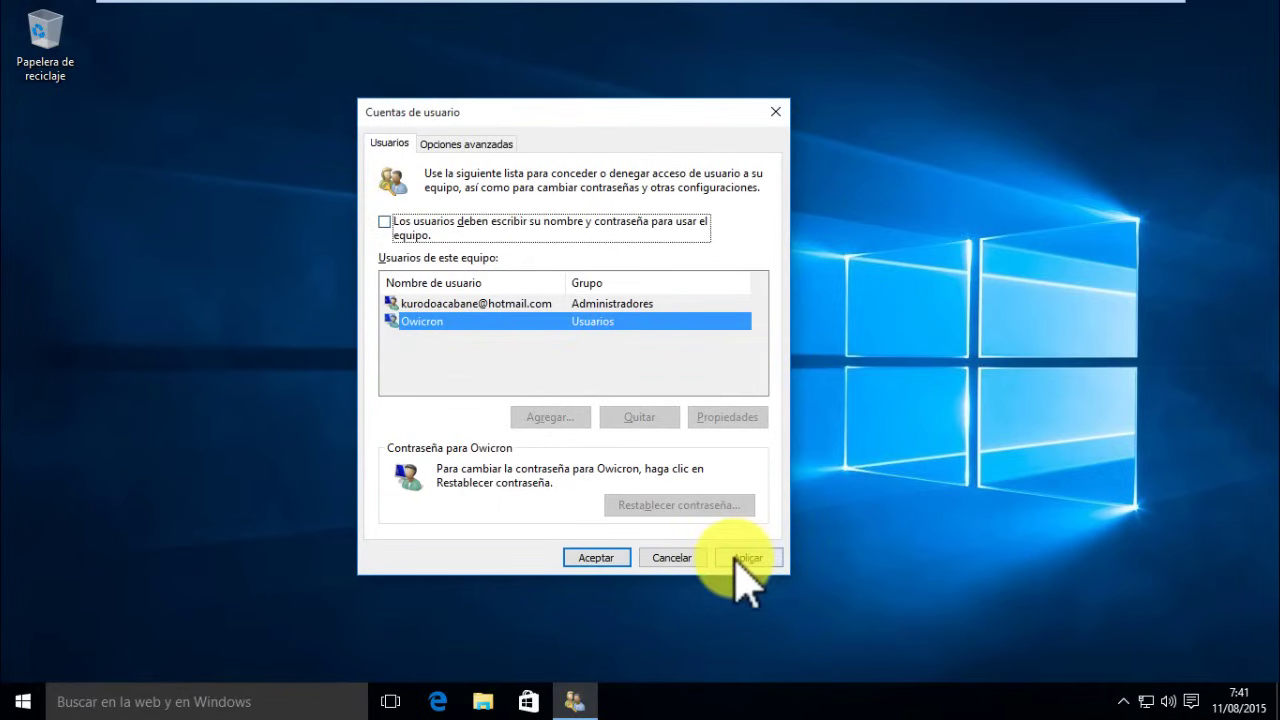
- Apply, then enter and confirm Owicron's password for automatic sign-in
{"action": "left_click", "coordinate": [740, 558]}
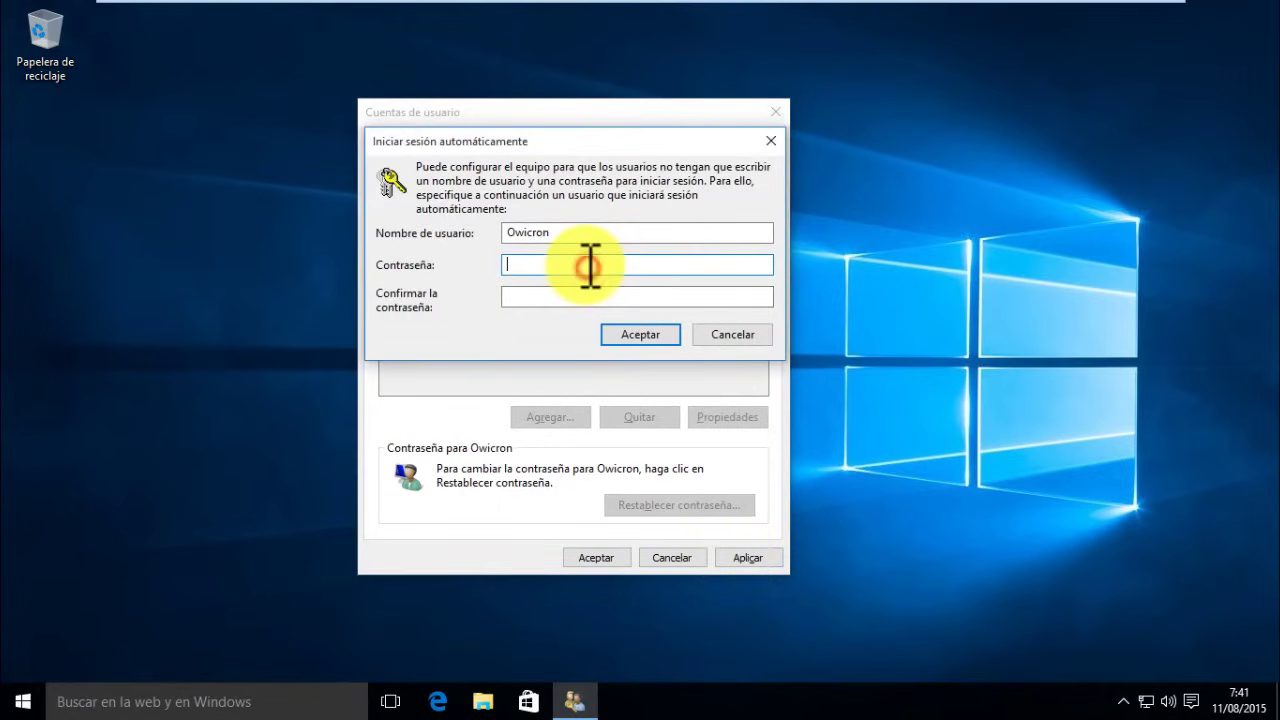
{"action": "type", "text": "•••"}
{"action": "key", "text": "Tab"}
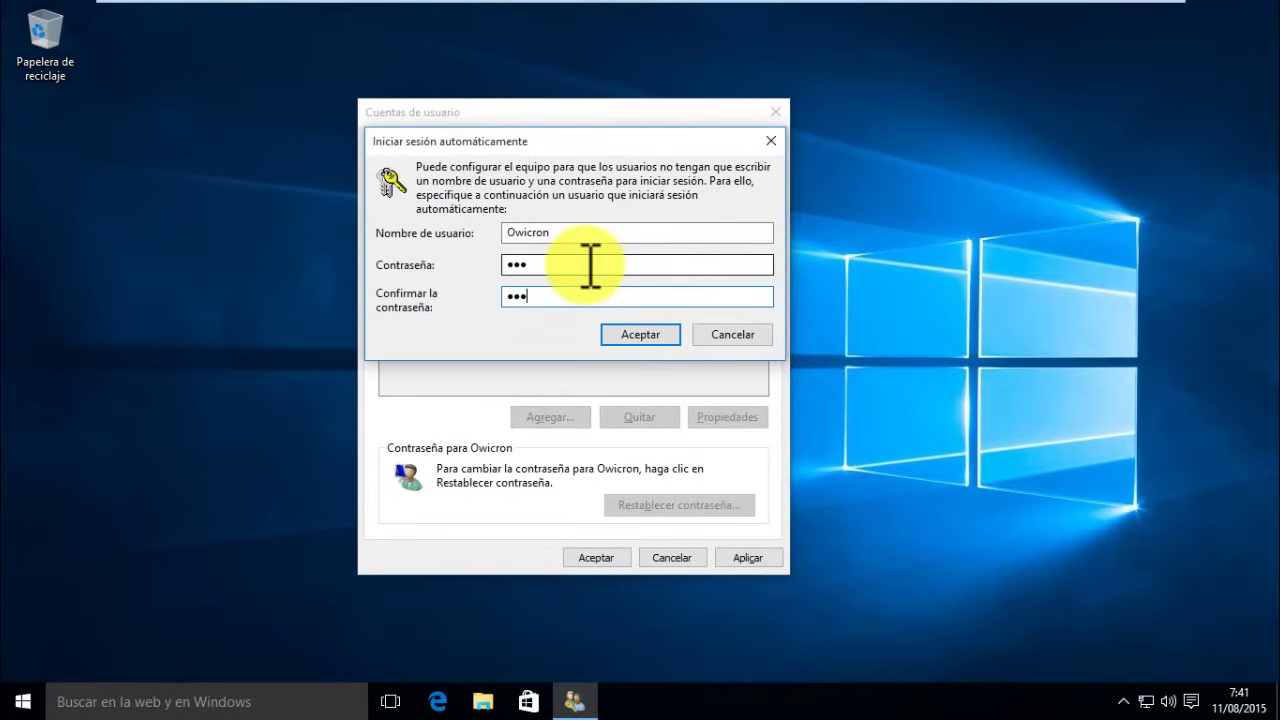
{"action": "type", "text": "•"}
{"action": "left_click", "coordinate": [645, 335]}
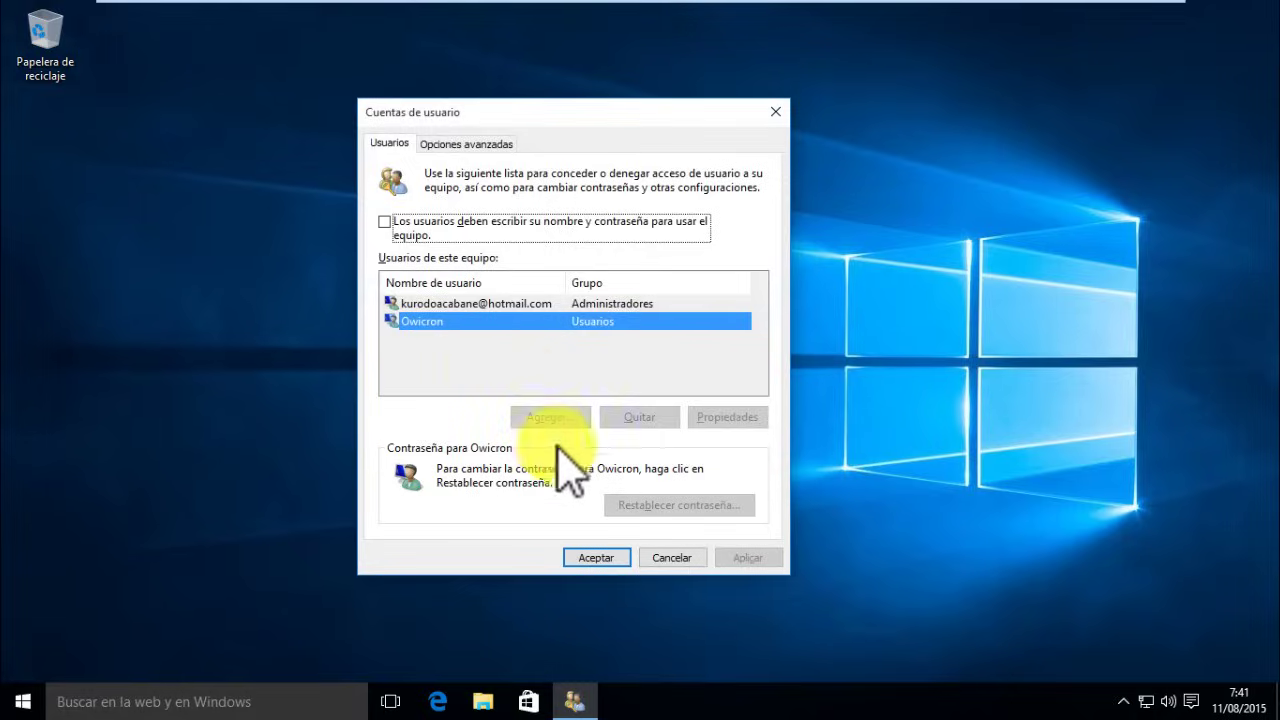
- Close Cuentas de usuario with Aceptar and restart via Start's Reiniciar option
{"action": "left_click", "coordinate": [598, 558]}
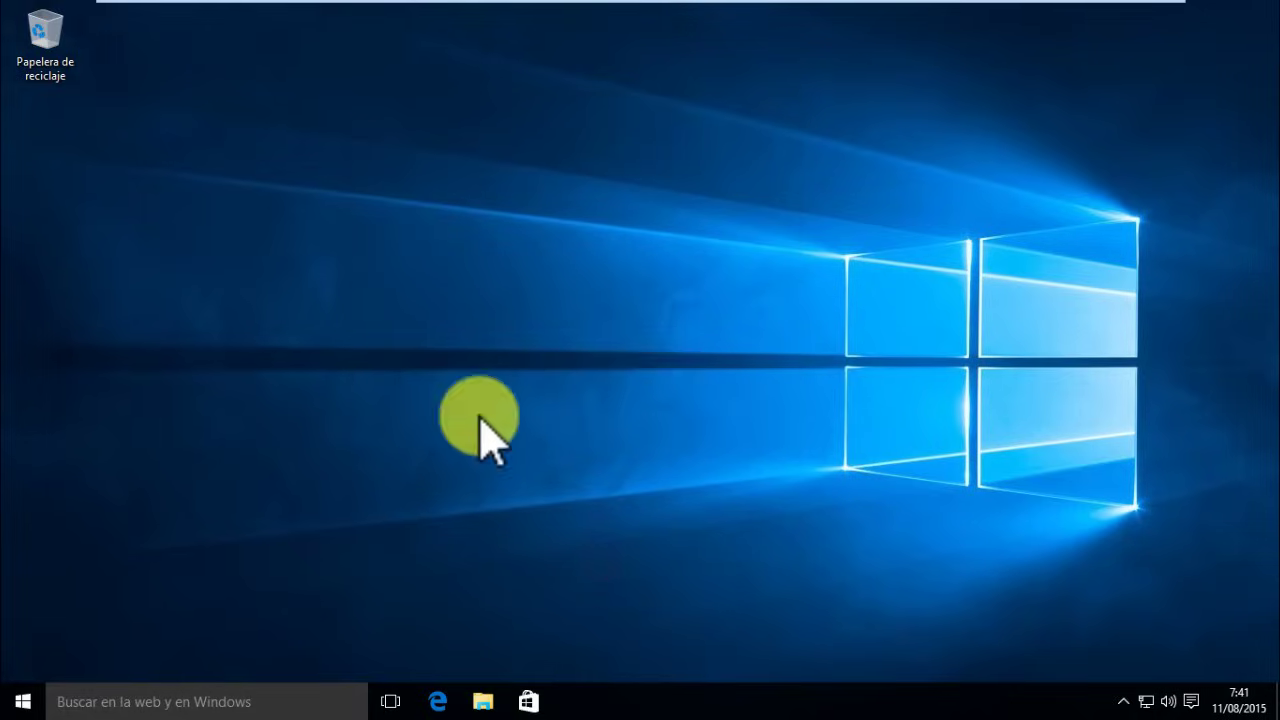
{"action": "left_click", "coordinate": [20, 700]}
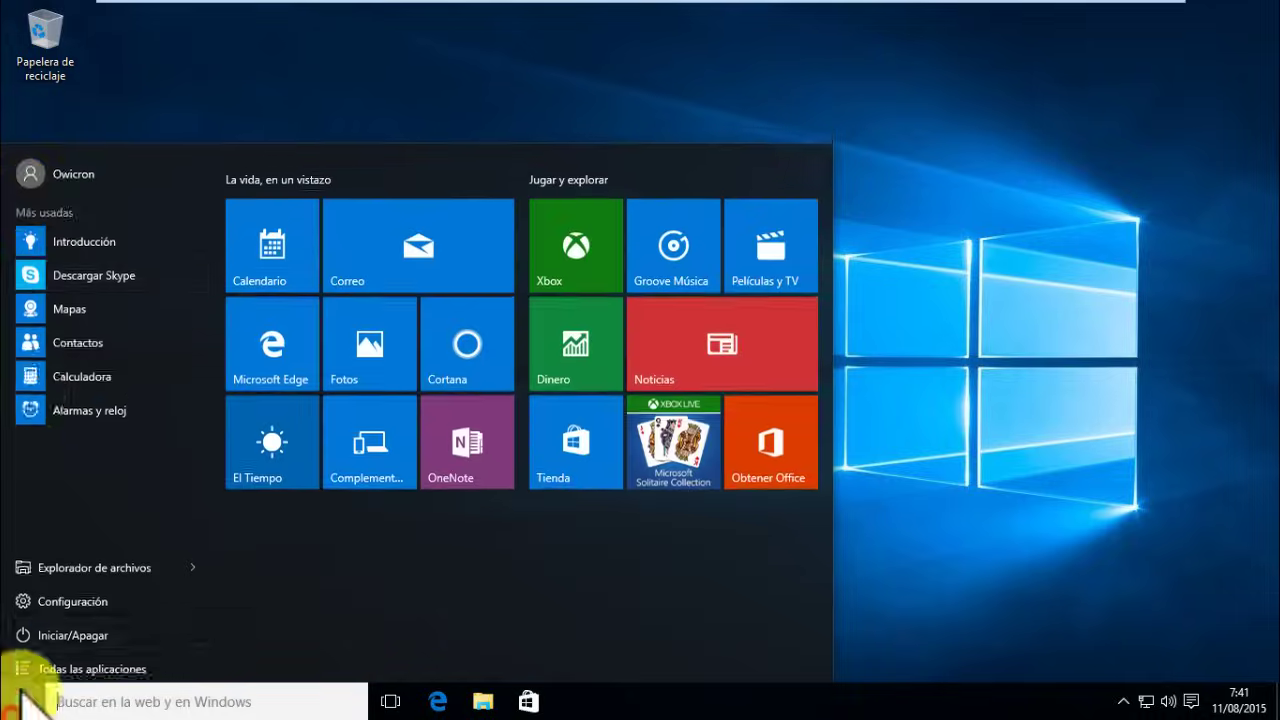
{"action": "left_click", "coordinate": [42, 170]}
{"action": "left_click", "coordinate": [88, 628]}
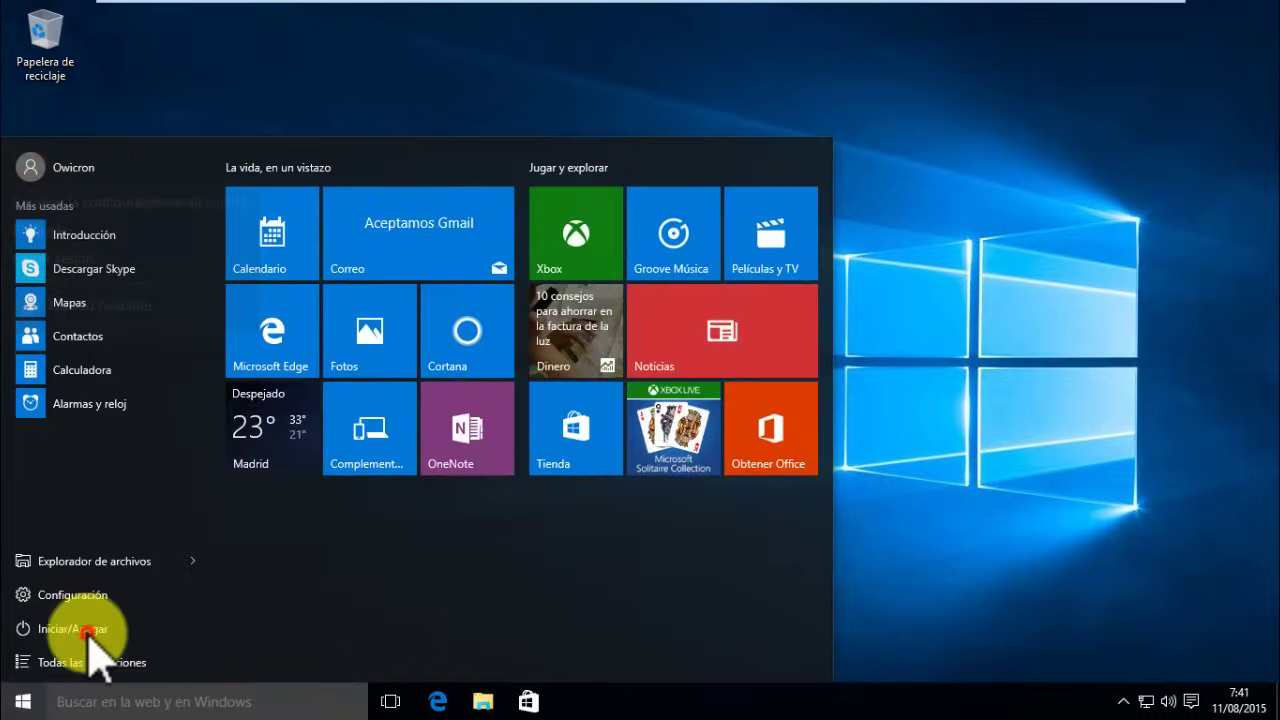
{"action": "left_click", "coordinate": [88, 628]}
{"action": "left_click", "coordinate": [101, 582]}
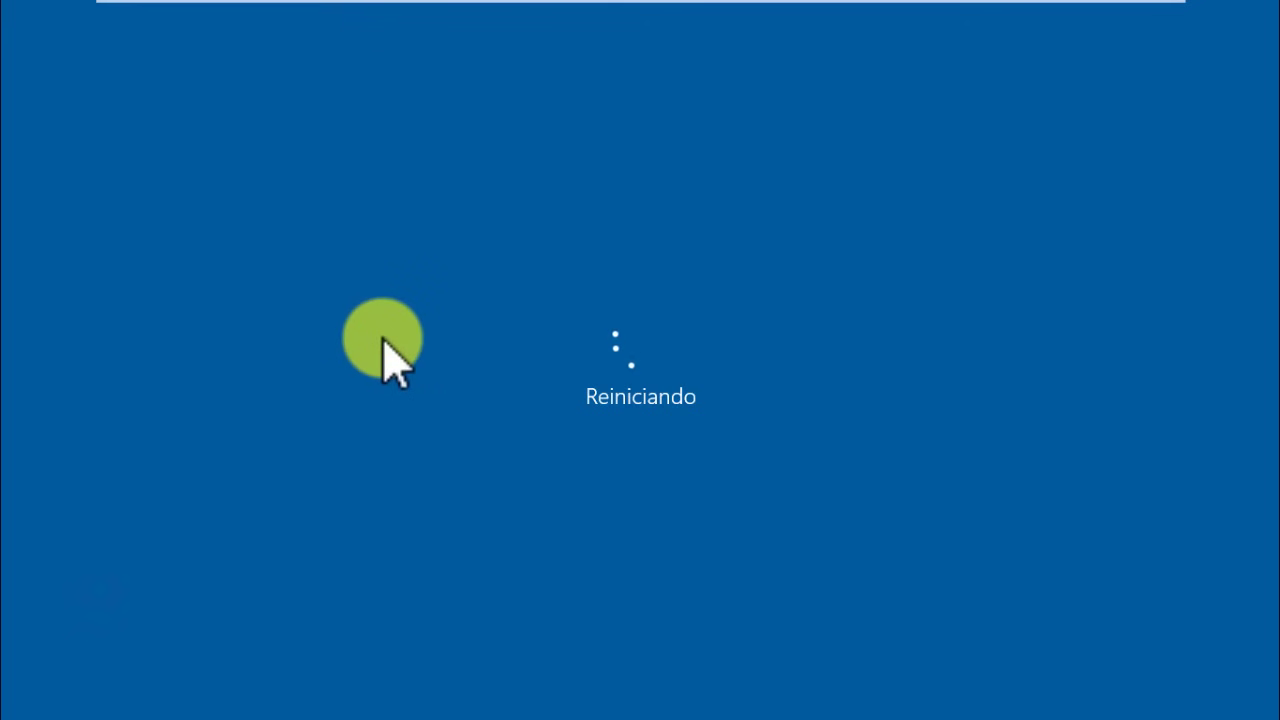